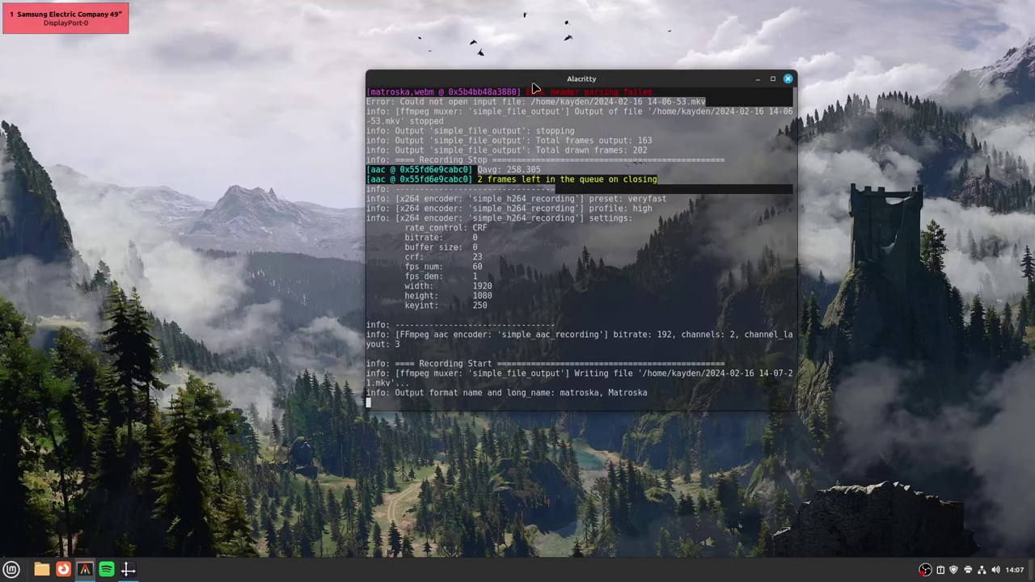
- Minimize the terminal window, switch to Firefox and search Google for "antivirus linux"
left_click(758, 79)
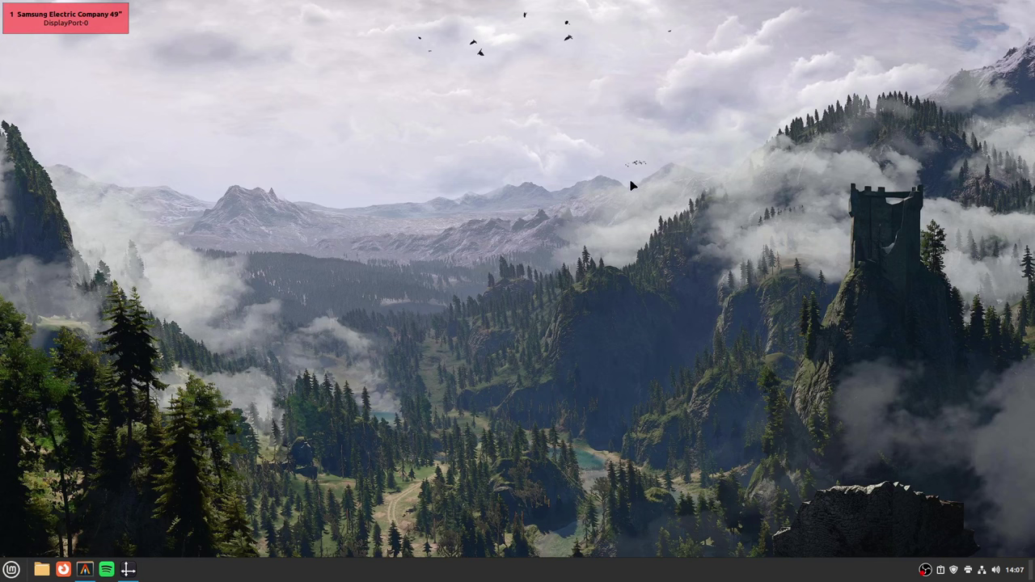
left_click(63, 569)
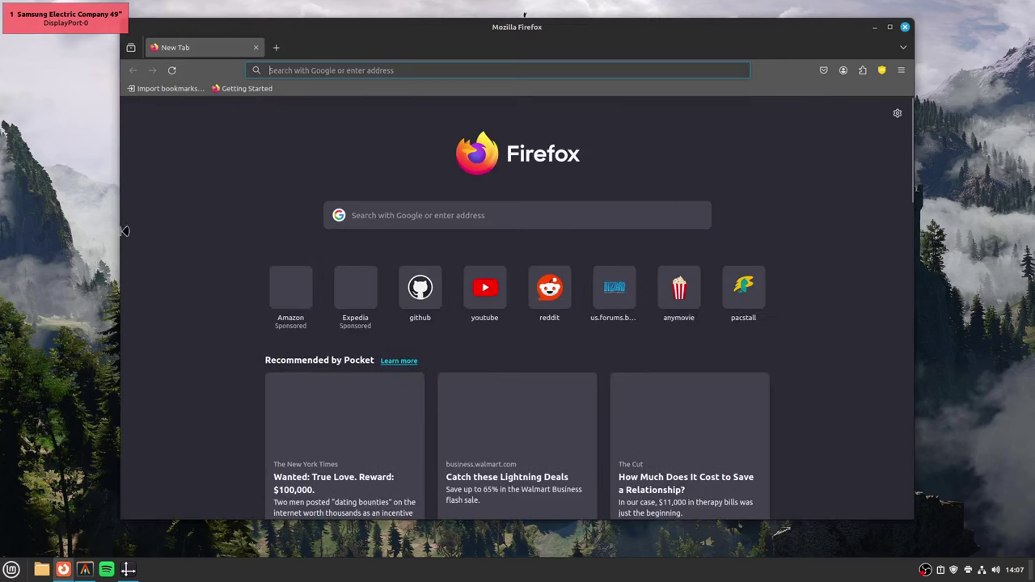
left_click_drag(309, 39, 302, 38)
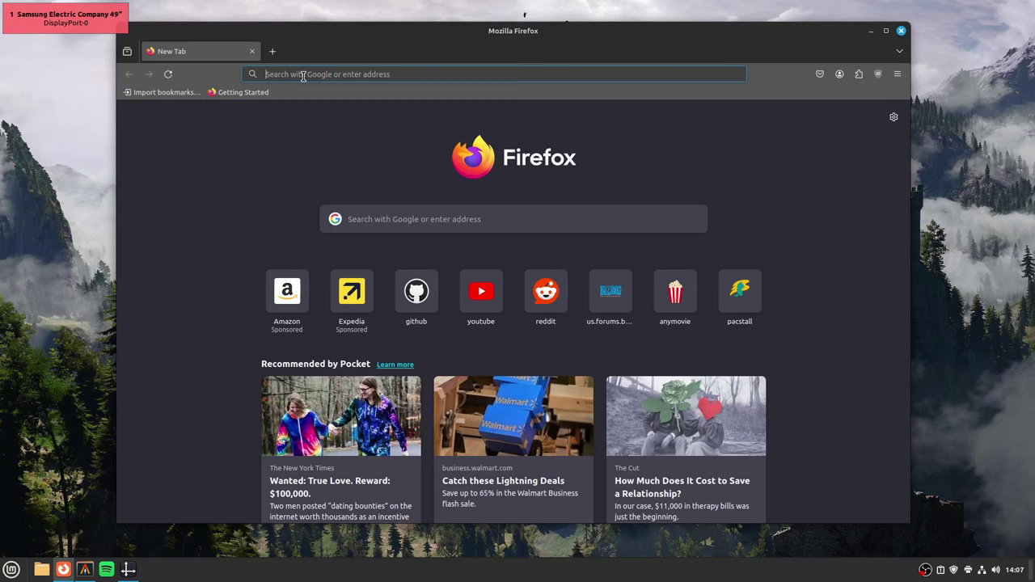
type("antibir")
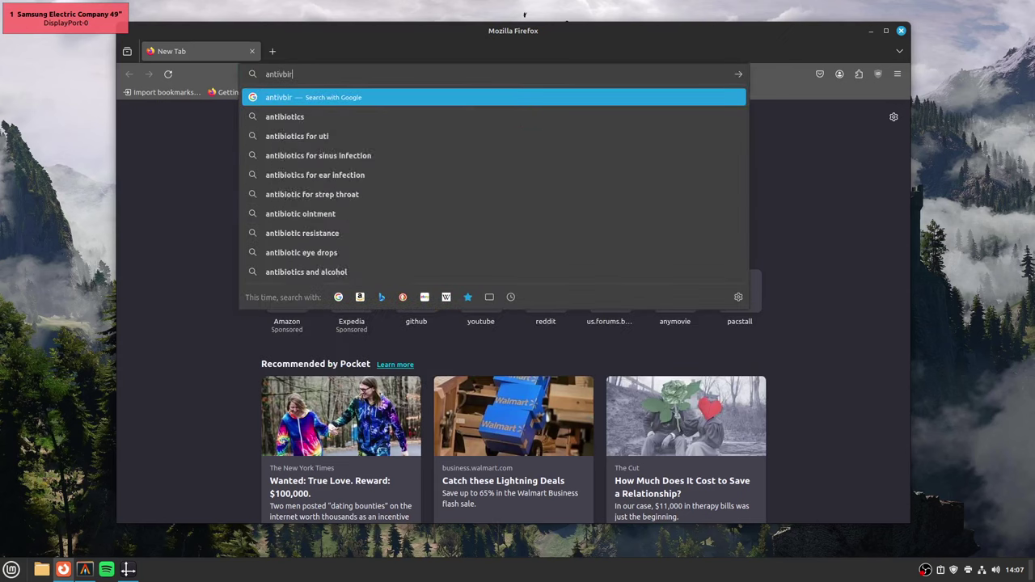
key("BackSpace")
key("BackSpace")
type("virus ")
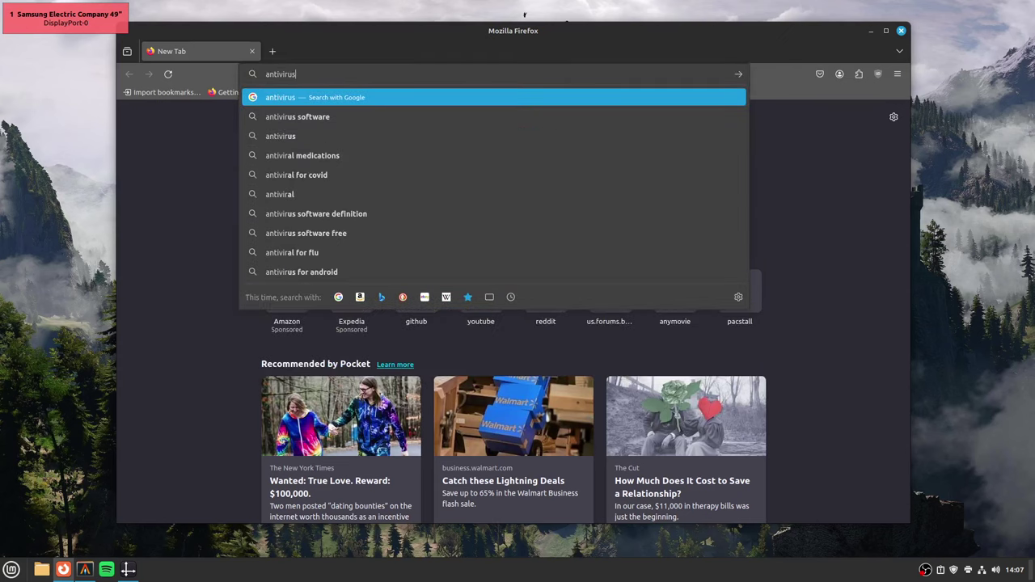
type("linux")
key("Return")
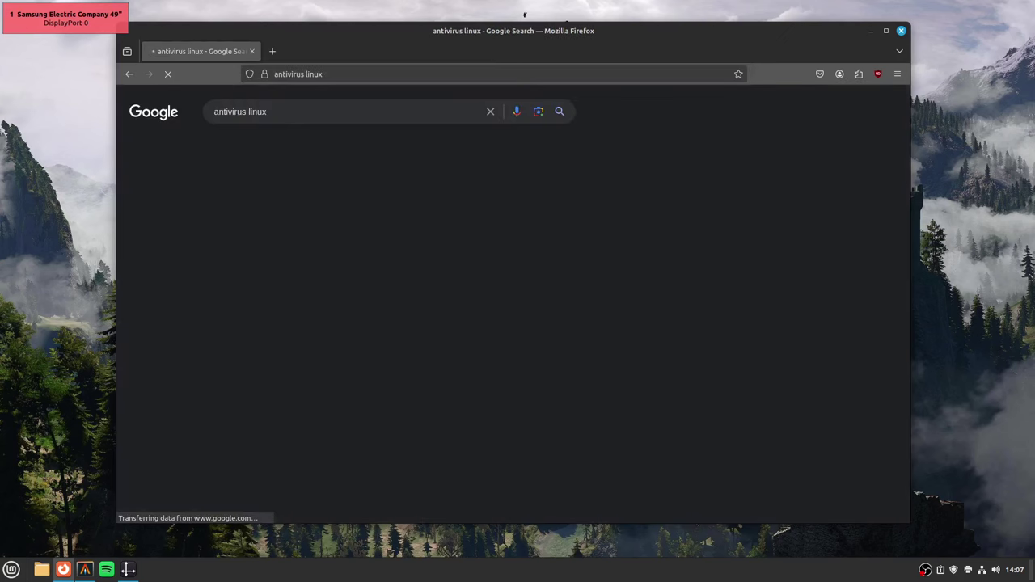
- Open Security.org's article on the best Linux antivirus software and examine its three top product recommendations
left_click(301, 220)
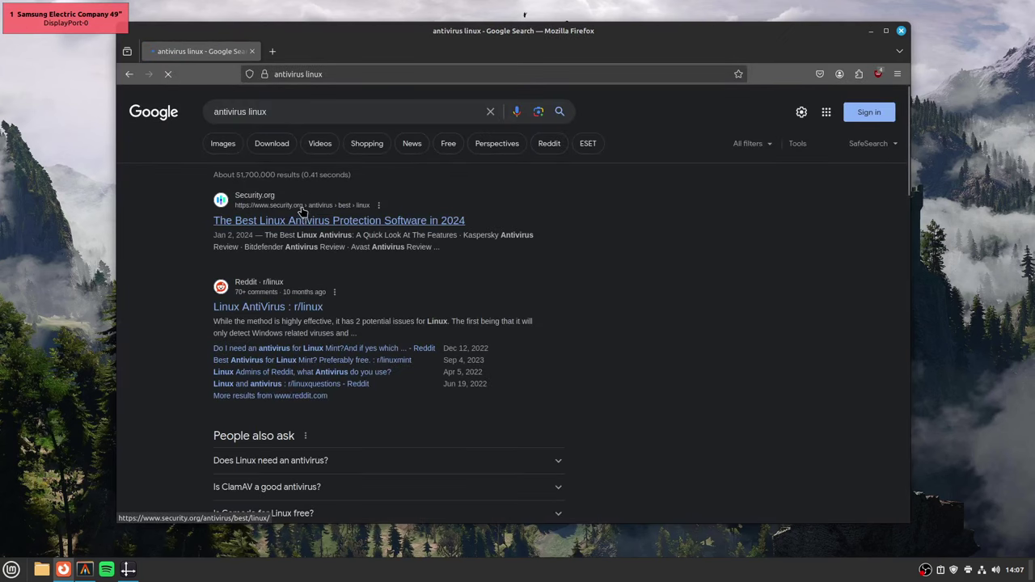
scroll(461, 291, "down", 3)
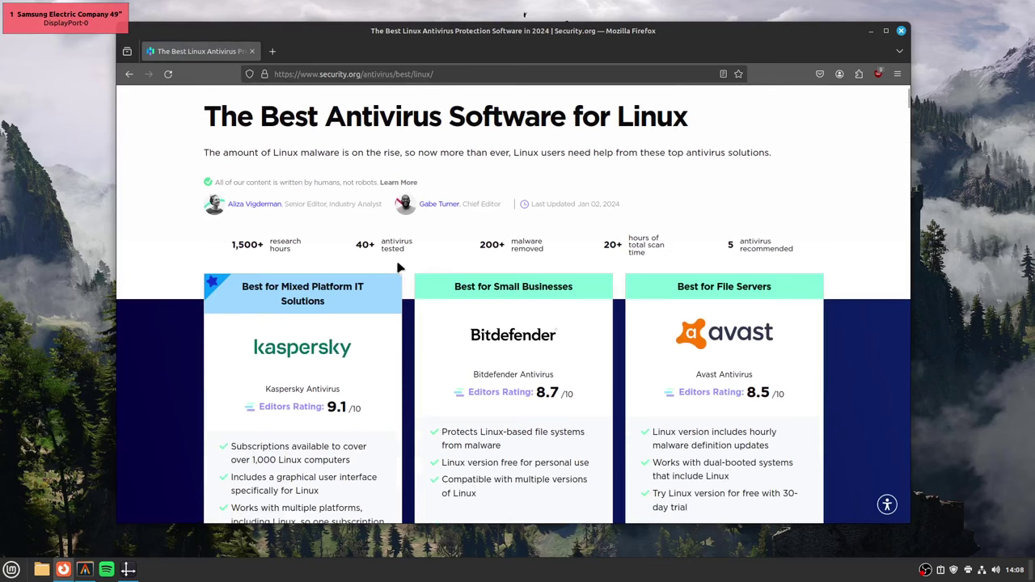
scroll(489, 307, "down", 2)
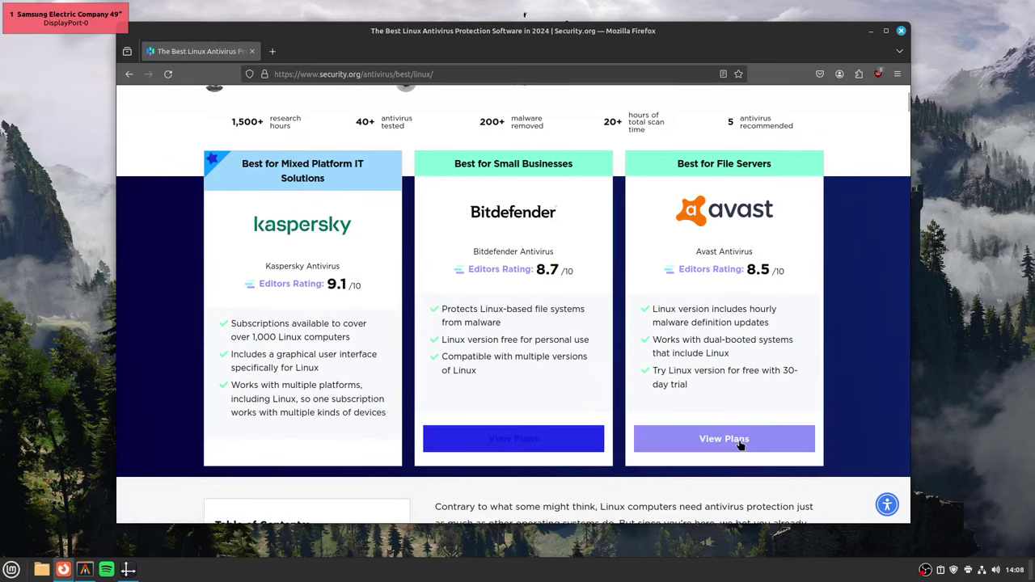
scroll(728, 436, "up", 3)
scroll(738, 434, "down", 3)
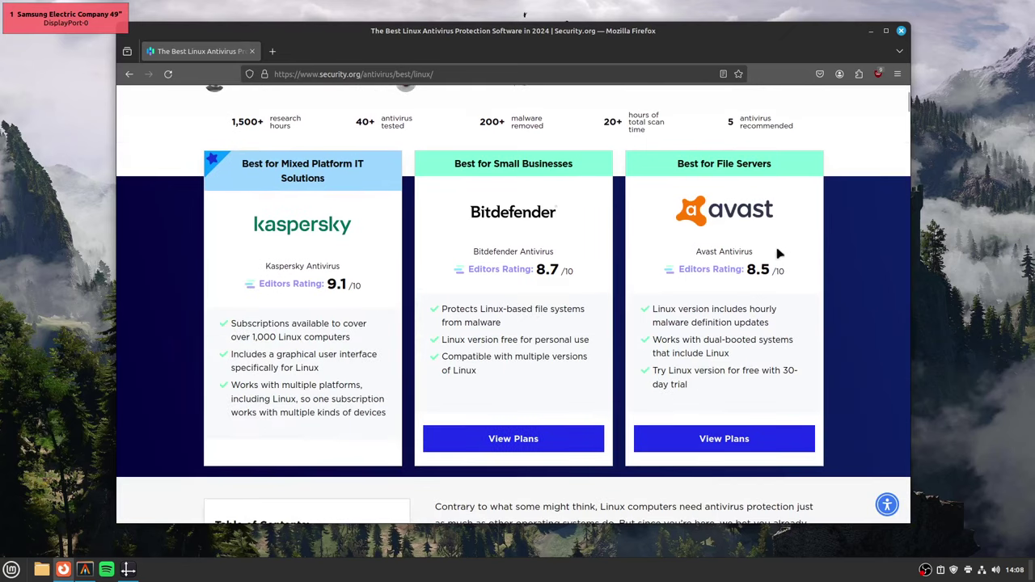
left_click_drag(738, 255, 473, 256)
scroll(240, 166, "up", 3)
- Return to the Google results and look through the other Linux antivirus listings
left_click(129, 73)
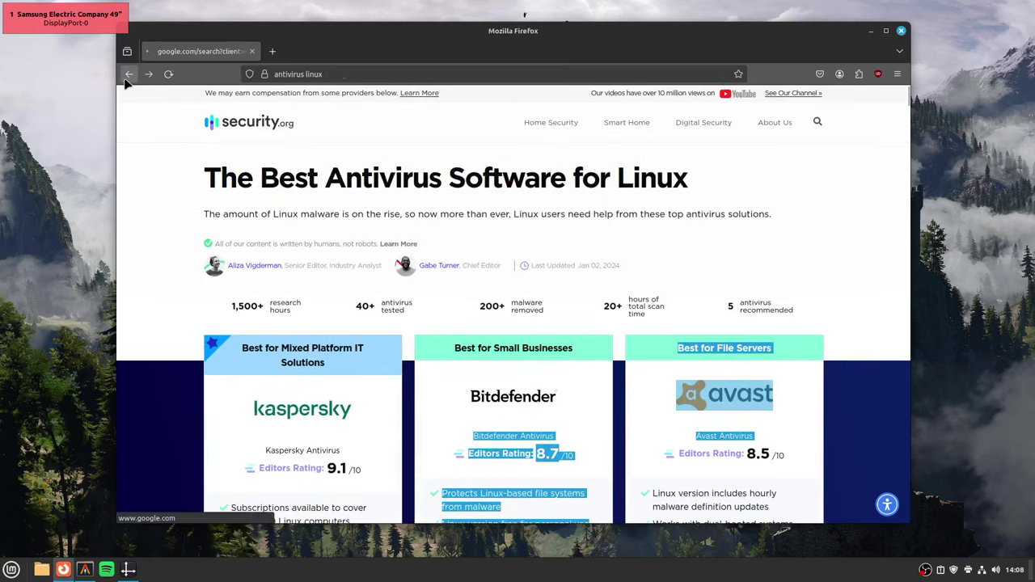
scroll(332, 333, "down", 4)
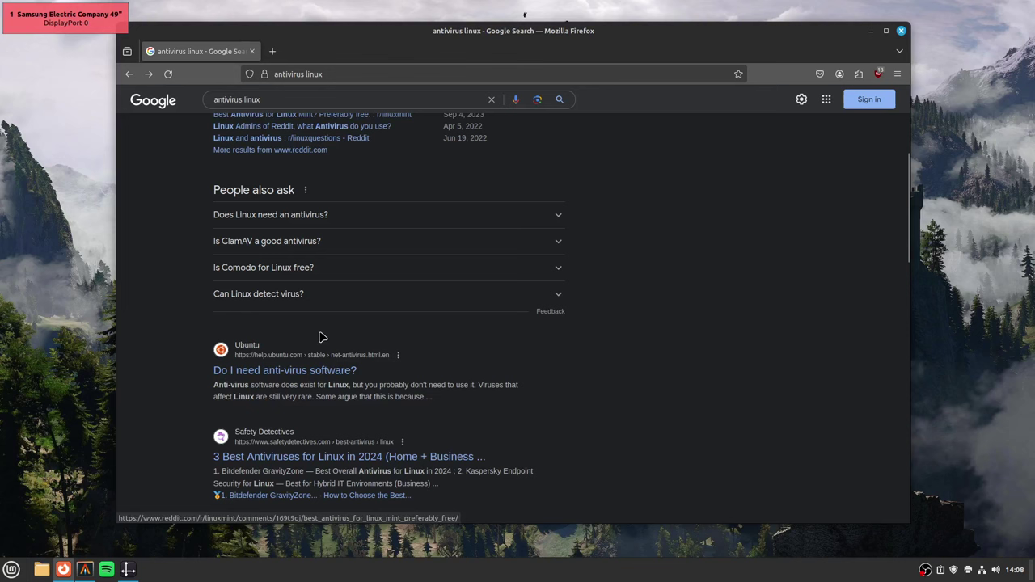
scroll(299, 372, "down", 5)
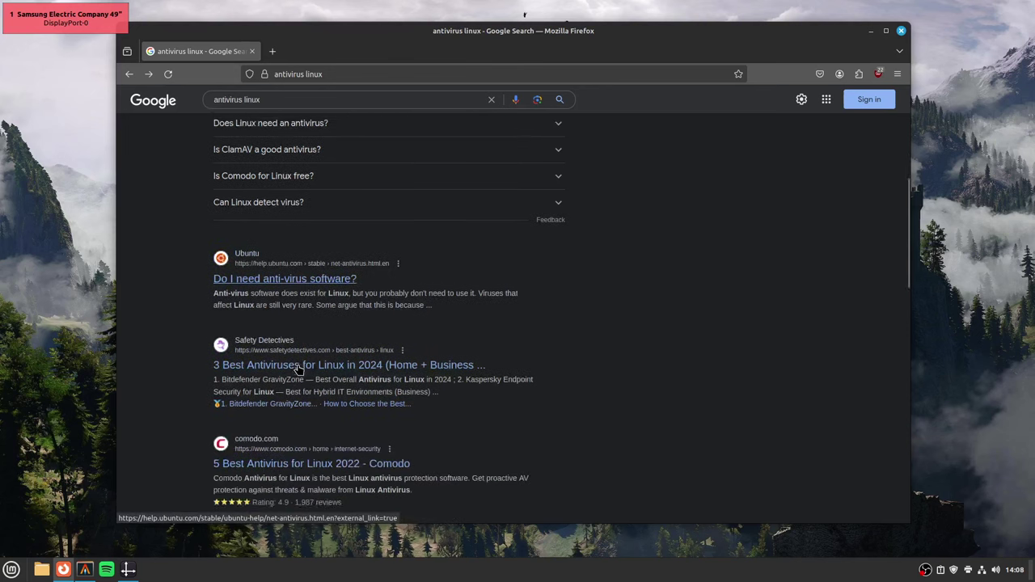
left_click(85, 569)
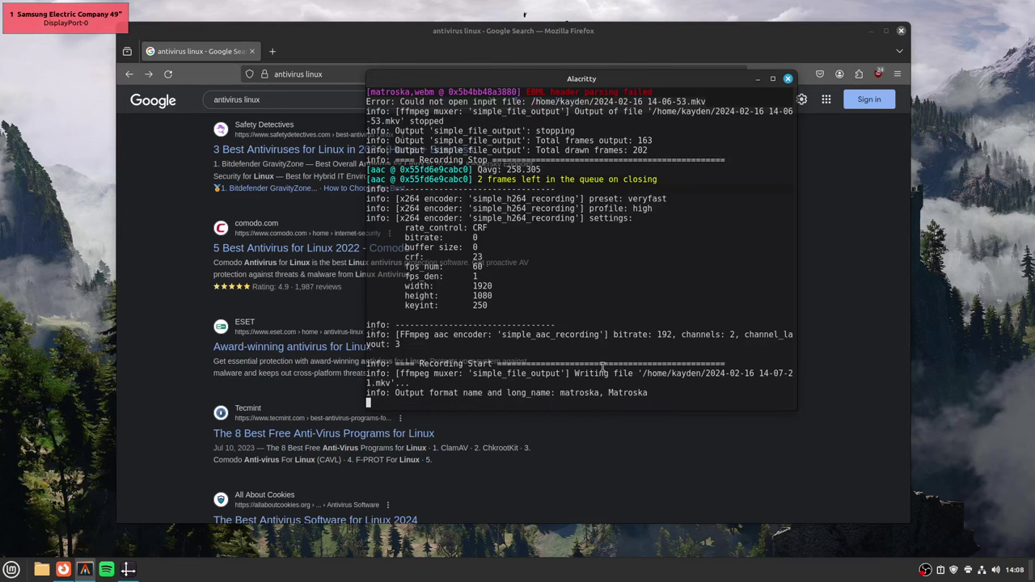
left_click(757, 79)
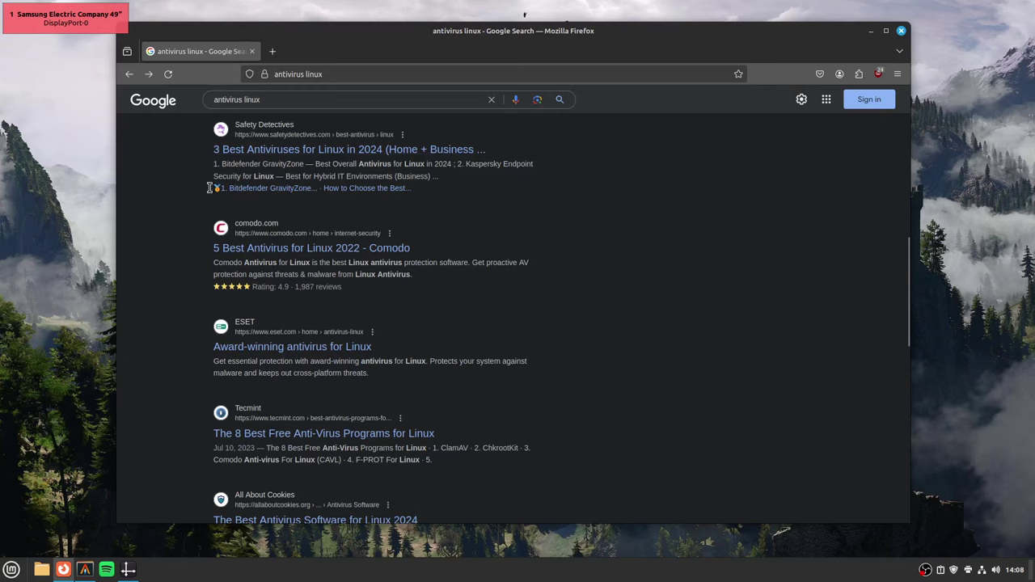
right_click(85, 568)
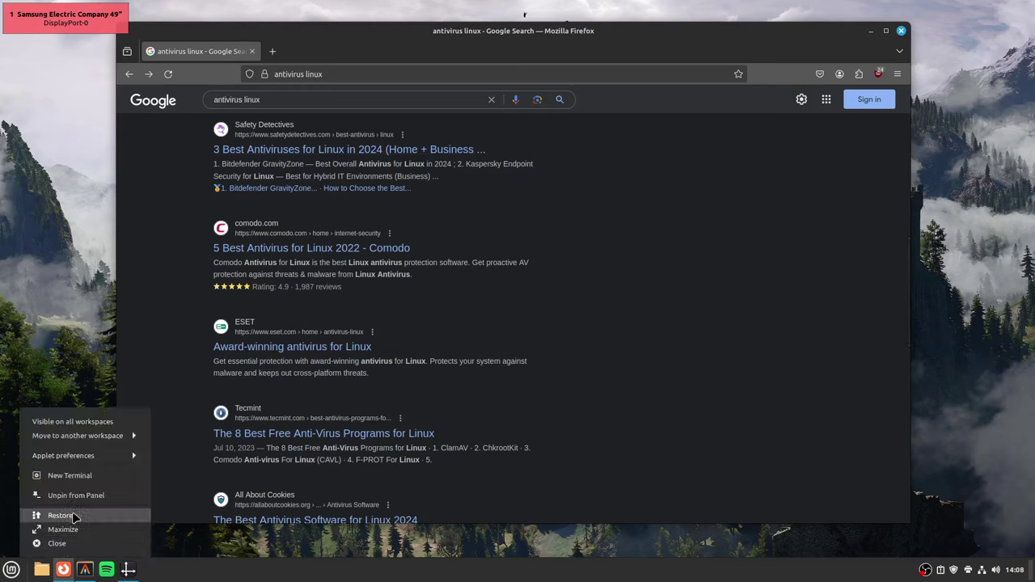
left_click(149, 372)
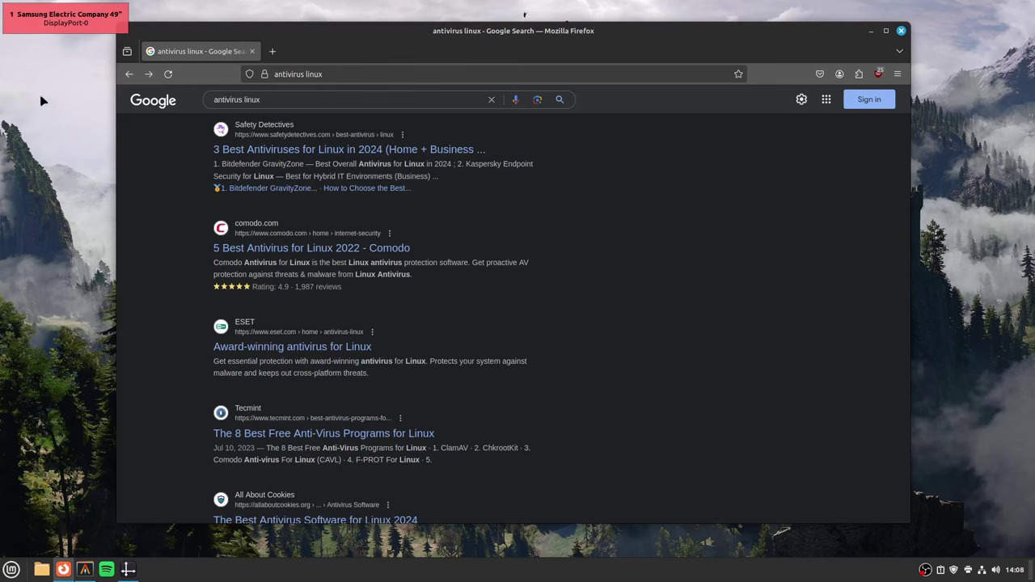
- Move the browser window aside and search the installed applications for "mullvad" and "tor"
left_click_drag(386, 59, 514, 87)
left_click(12, 569)
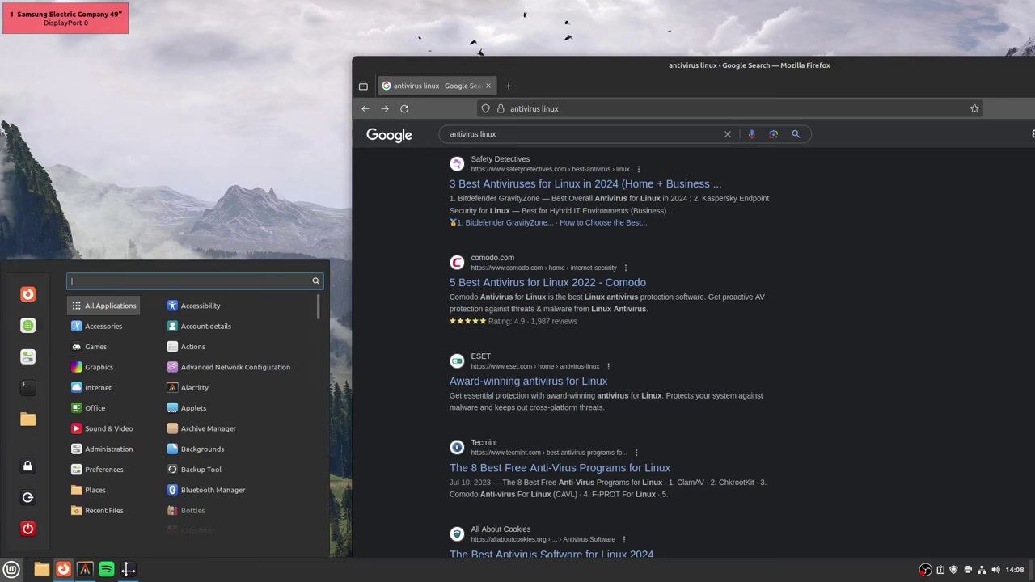
type("mullvad")
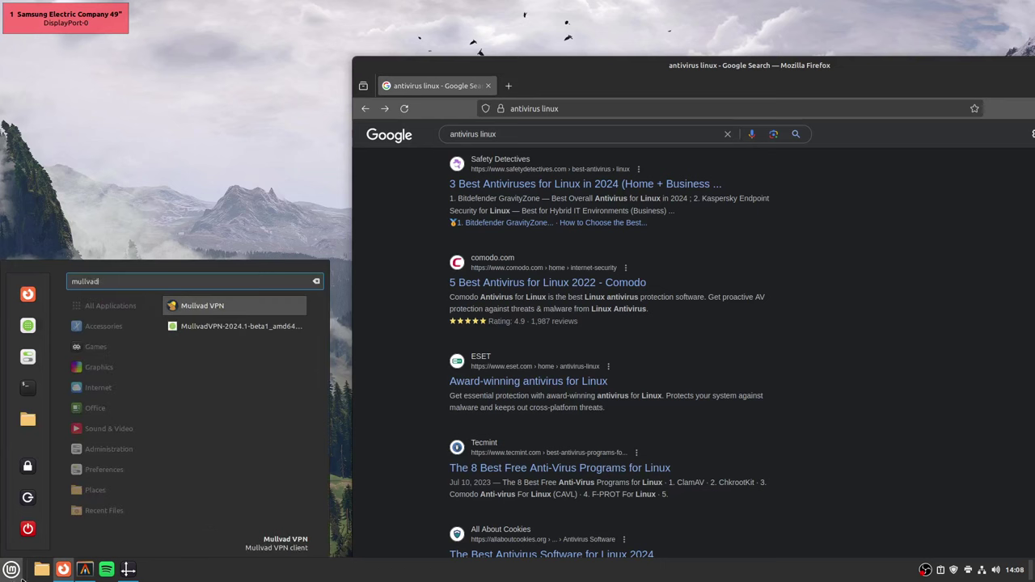
key("Return")
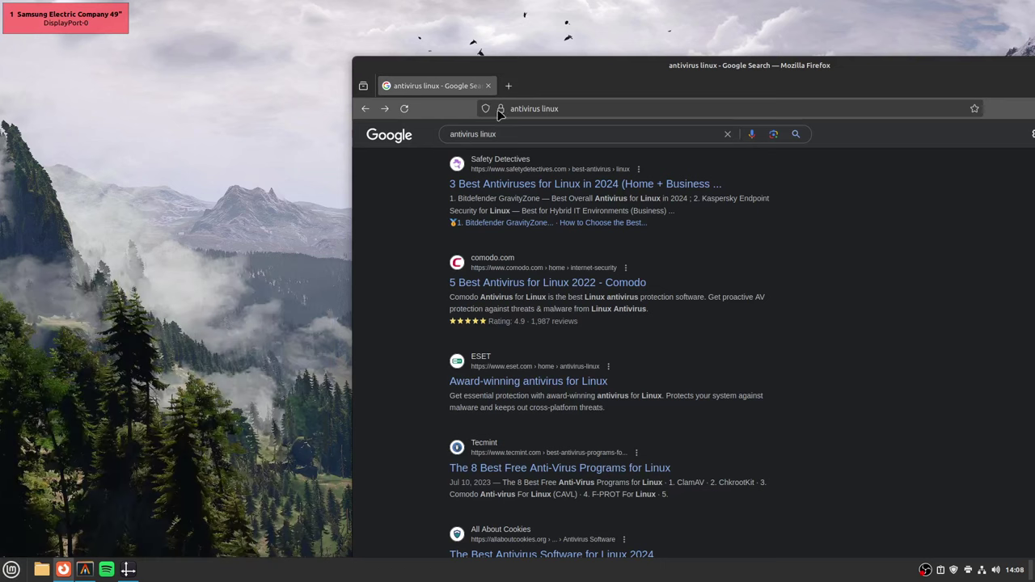
key("super")
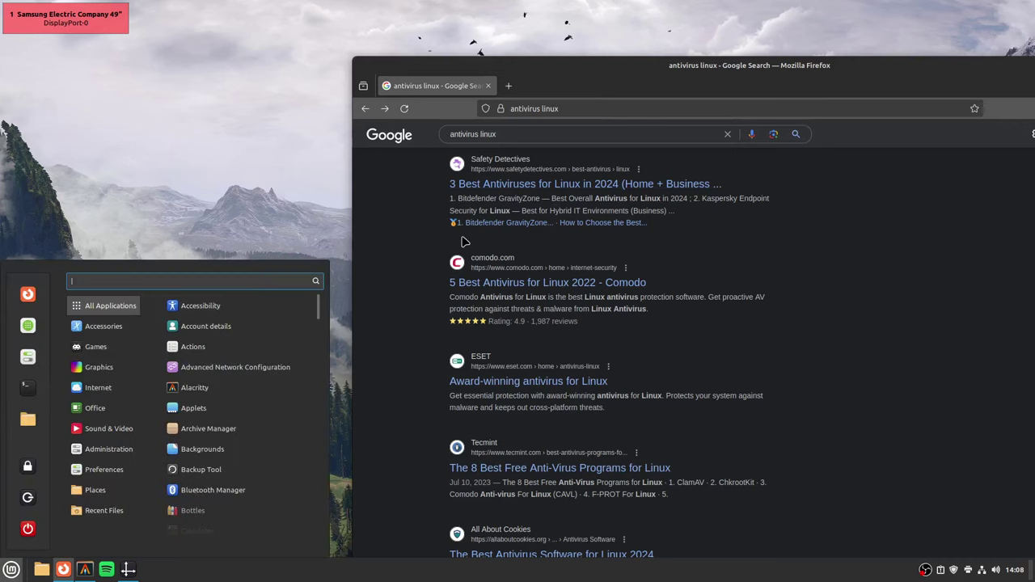
type("tor")
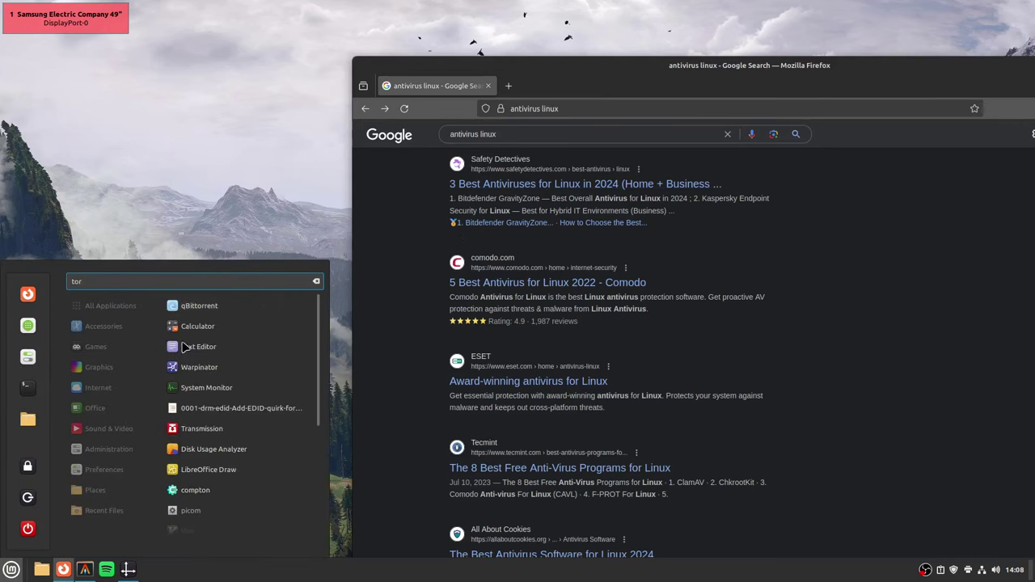
key("Escape")
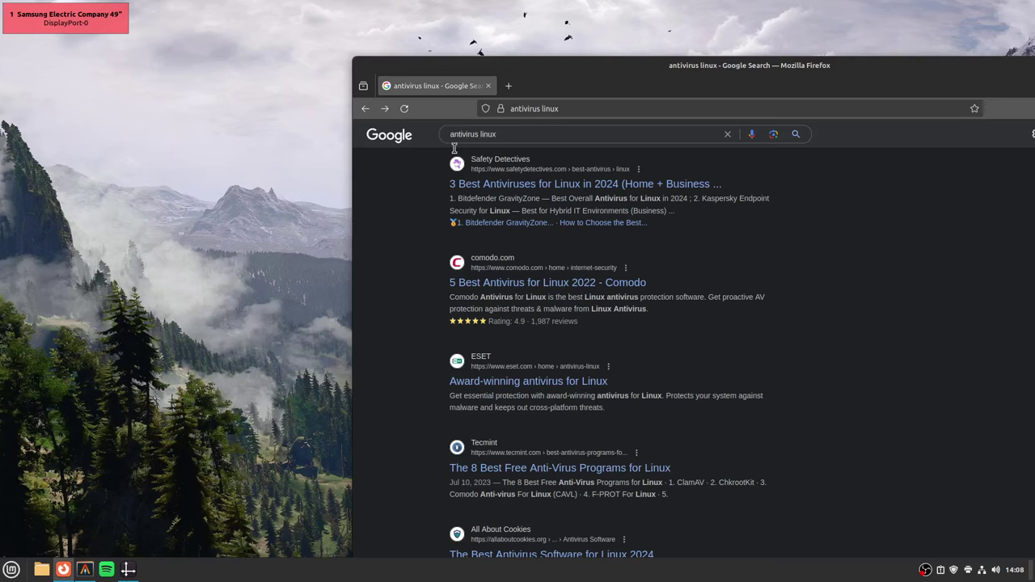
- Open a new Alacritty terminal window
right_click(77, 572)
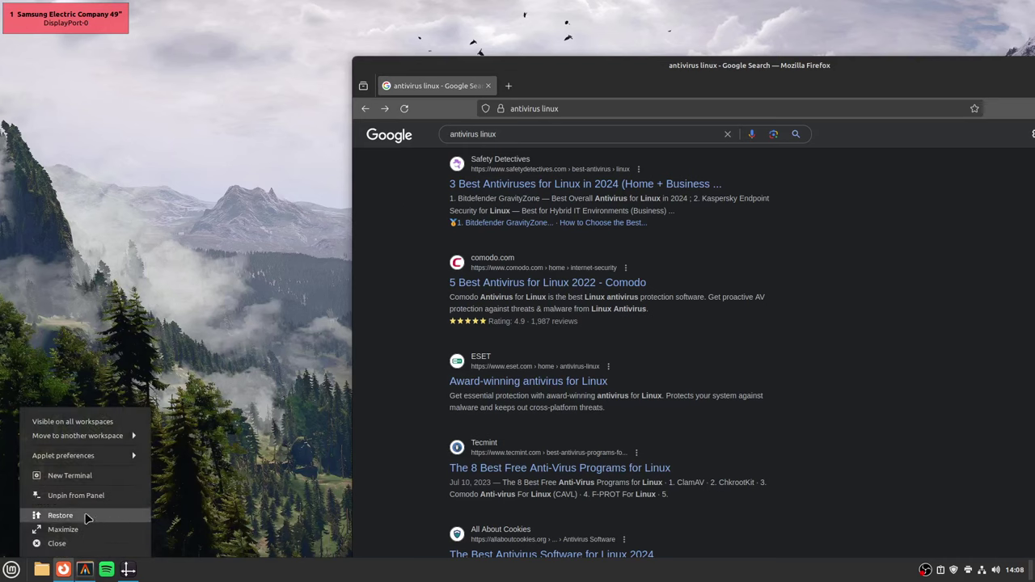
left_click(84, 479)
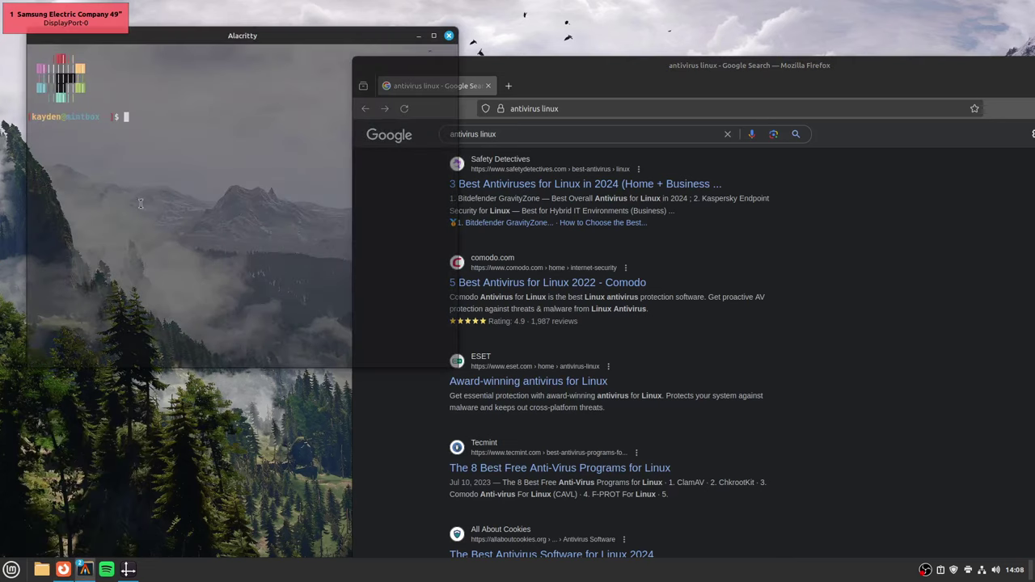
- Launch Firewall Configuration and authenticate with the account password
left_click(11, 570)
type("firewl")
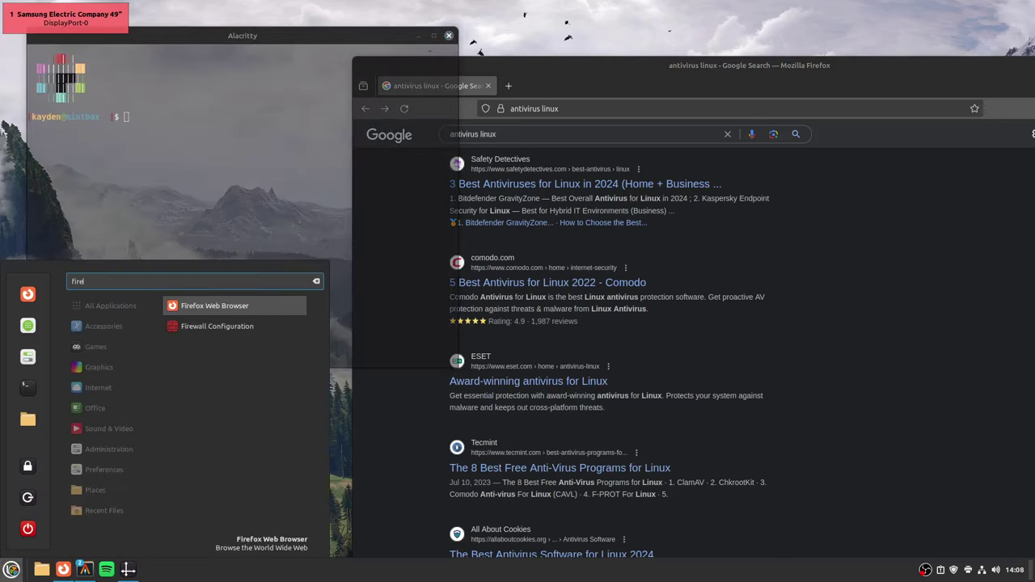
key("Return")
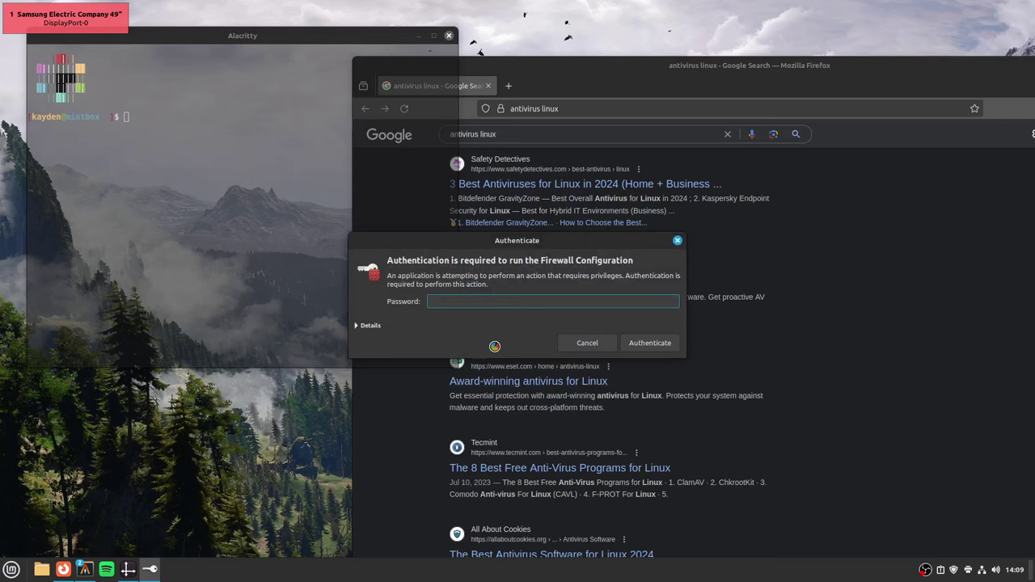
type("•••••••••••")
key("Return")
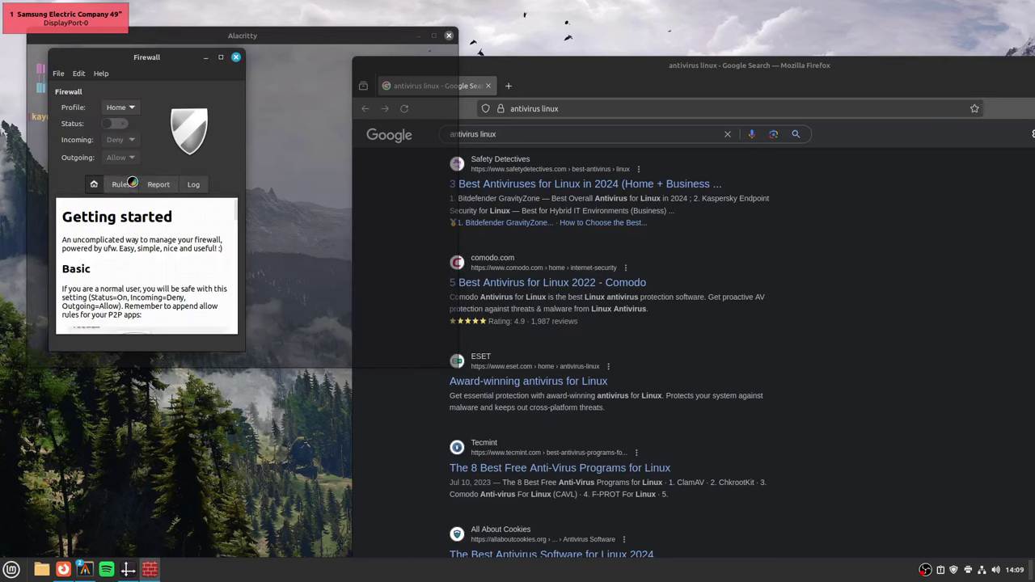
- Turn the firewall on for the Home profile, turn it off again and close the Firewall window
left_click_drag(149, 52, 339, 95)
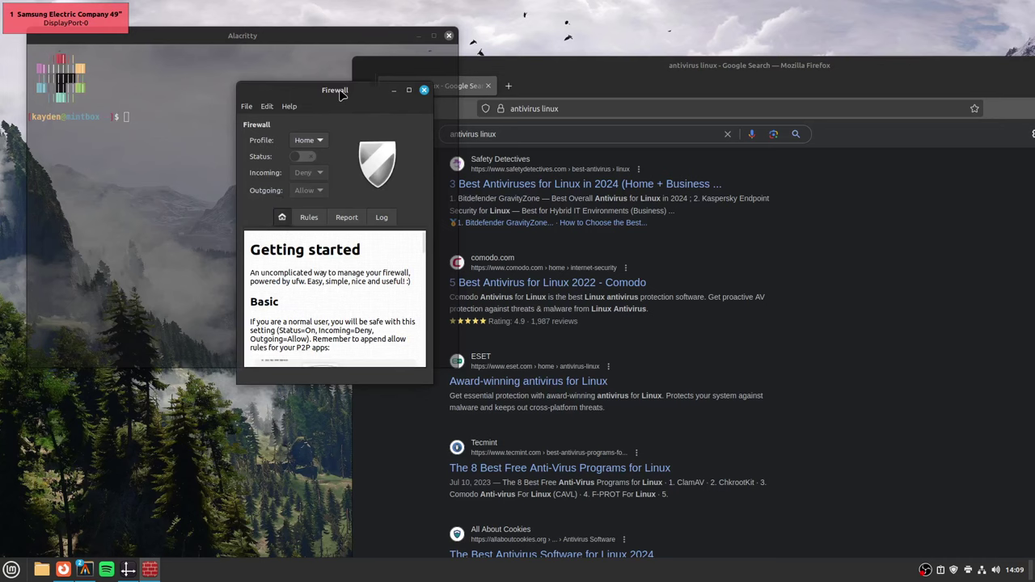
left_click(303, 162)
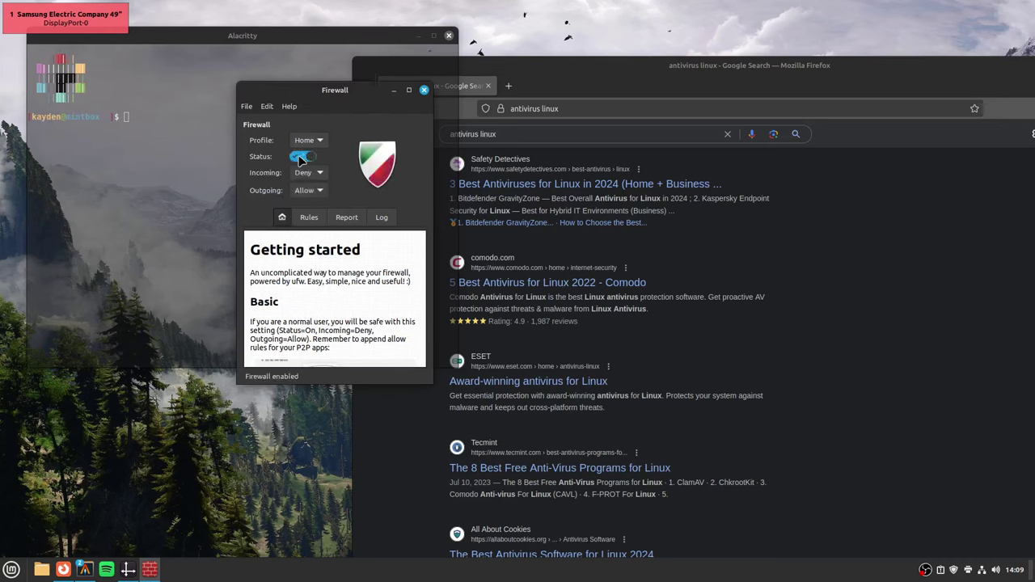
left_click(306, 161)
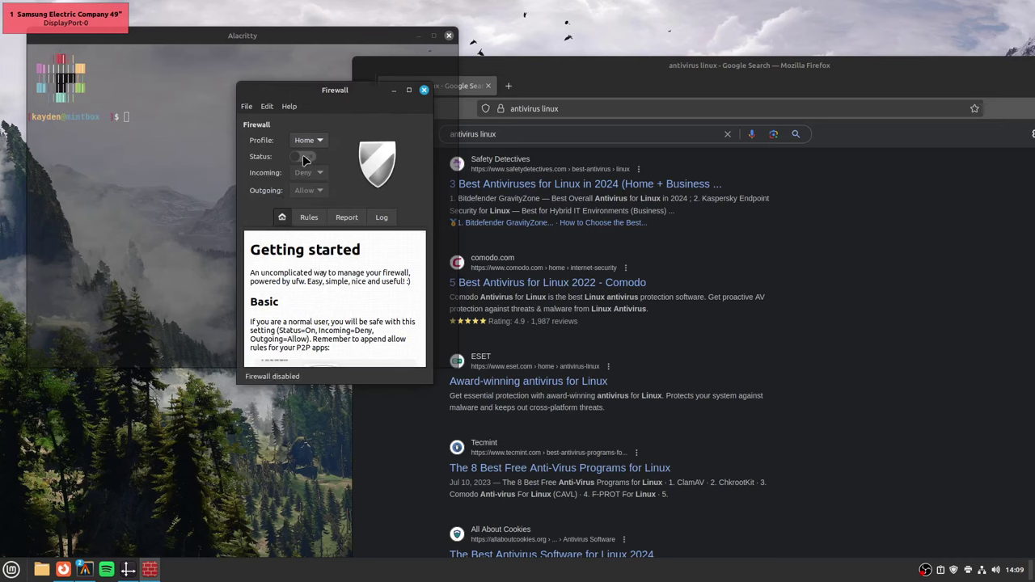
left_click(288, 106)
left_click(424, 94)
left_click(424, 91)
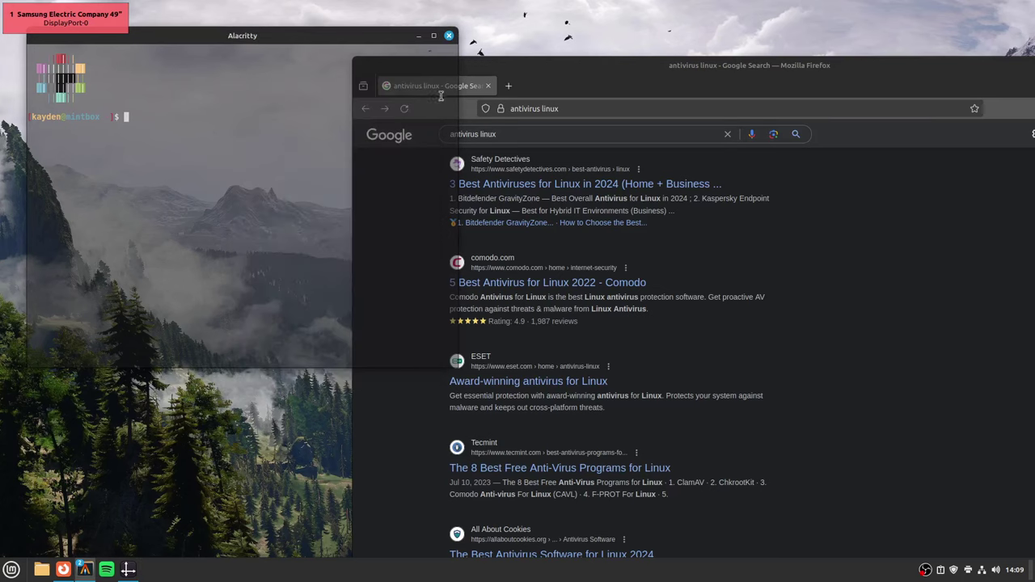
- Clear the contents of the new Alacritty terminal with the clear command, leaving no text at its prompt
left_click(140, 166)
type("clear")
key("Return")
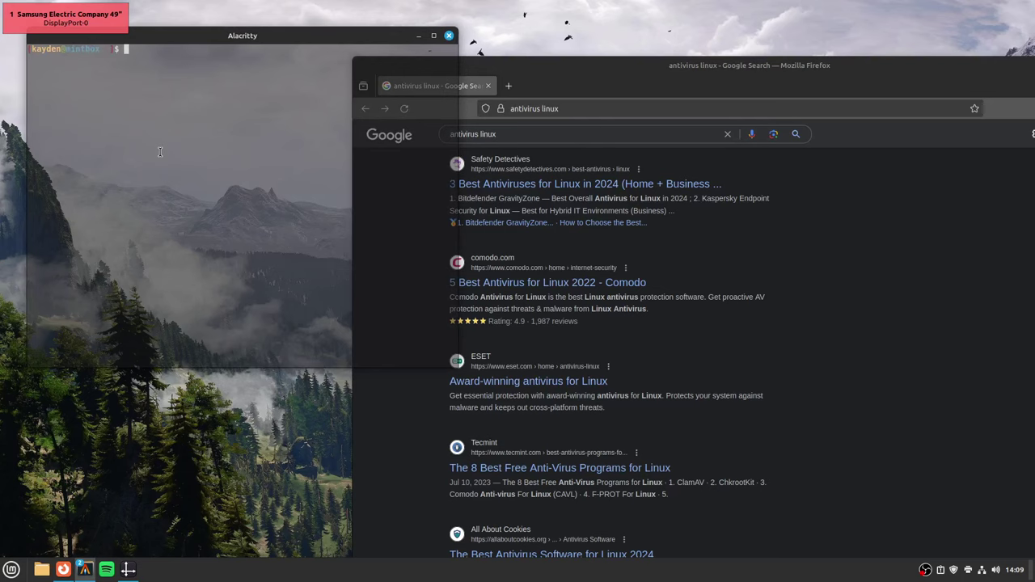
type("shs")
key("BackSpace")
key("BackSpace")
- Search the web for "fortnite linux download" in a new Firefox tab
left_click_drag(506, 89, 443, 91)
left_click(444, 87)
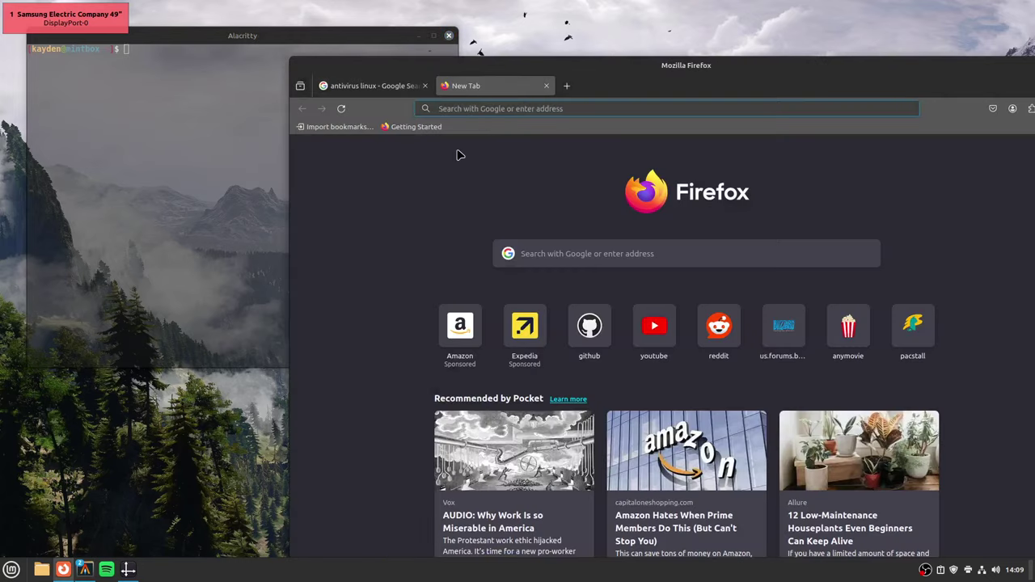
type("fortnite l")
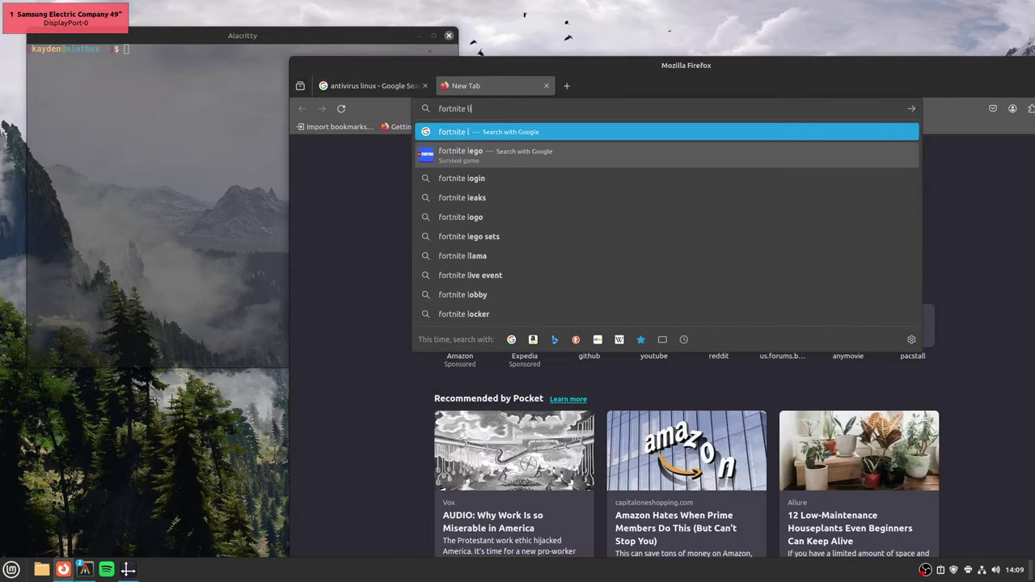
type("inux dow")
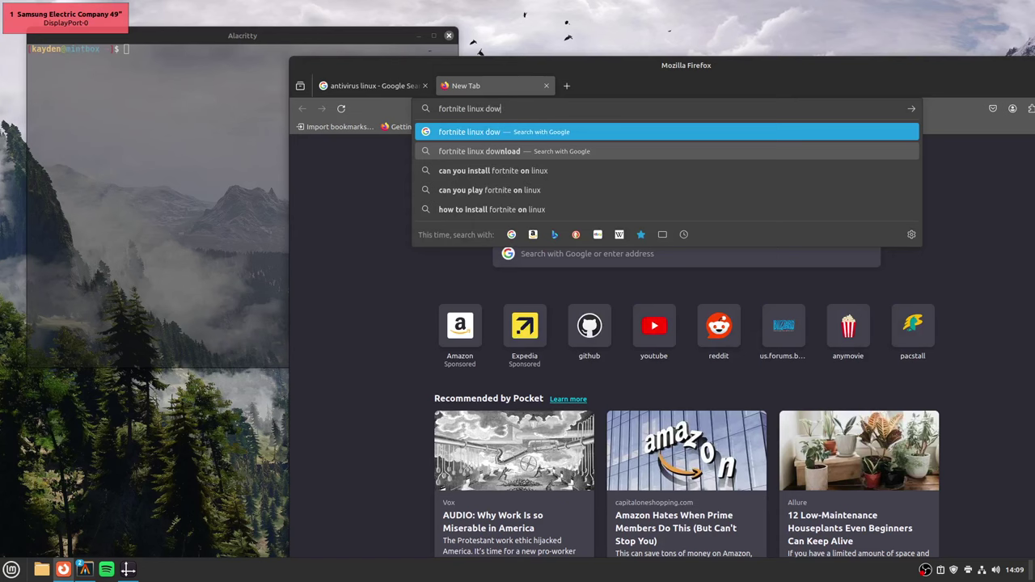
type("nload")
key("Return")
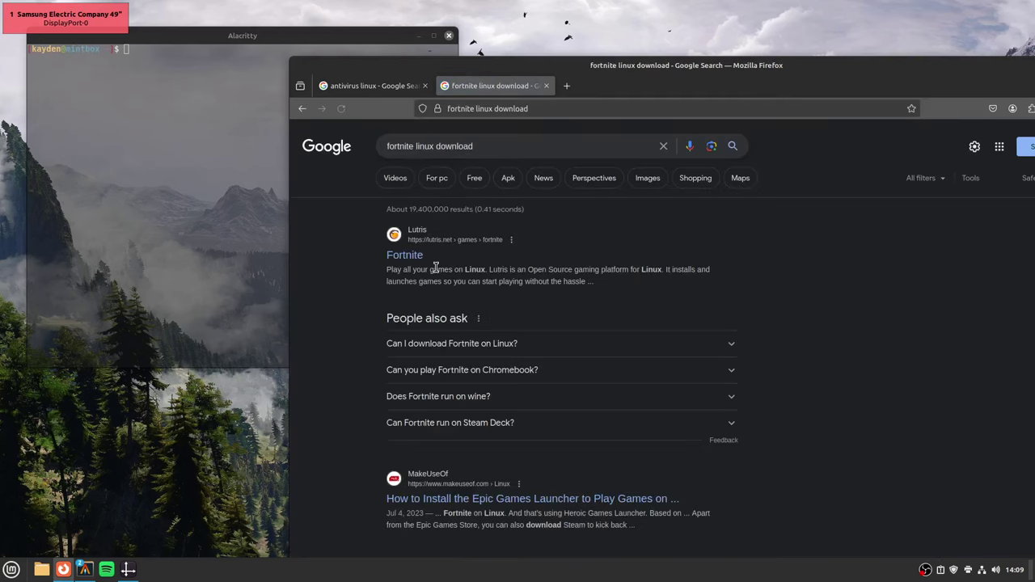
- Open TechSpot's Fortnite download page from the search results
scroll(435, 270, "down", 10)
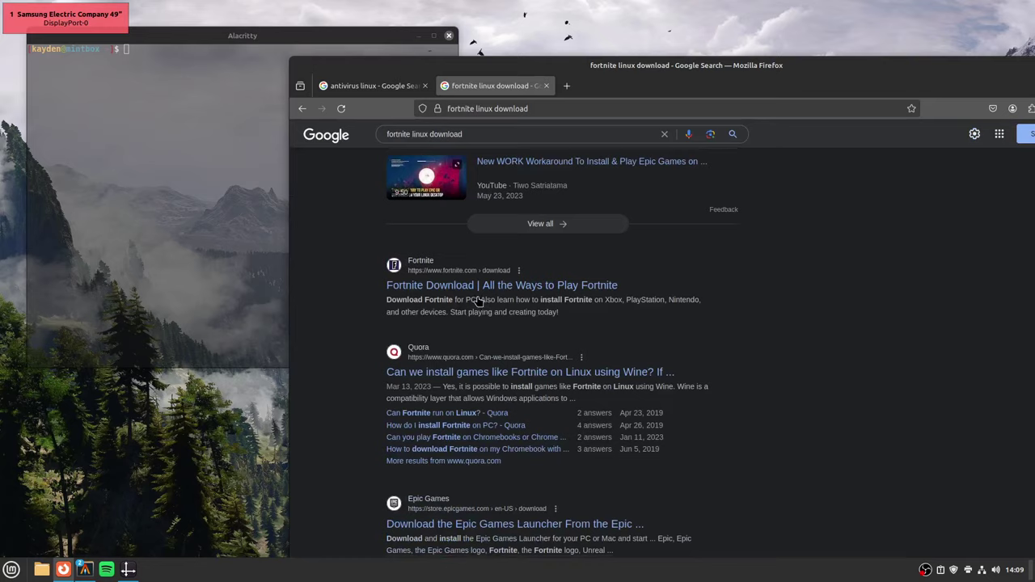
scroll(479, 299, "down", 4)
left_click(460, 278)
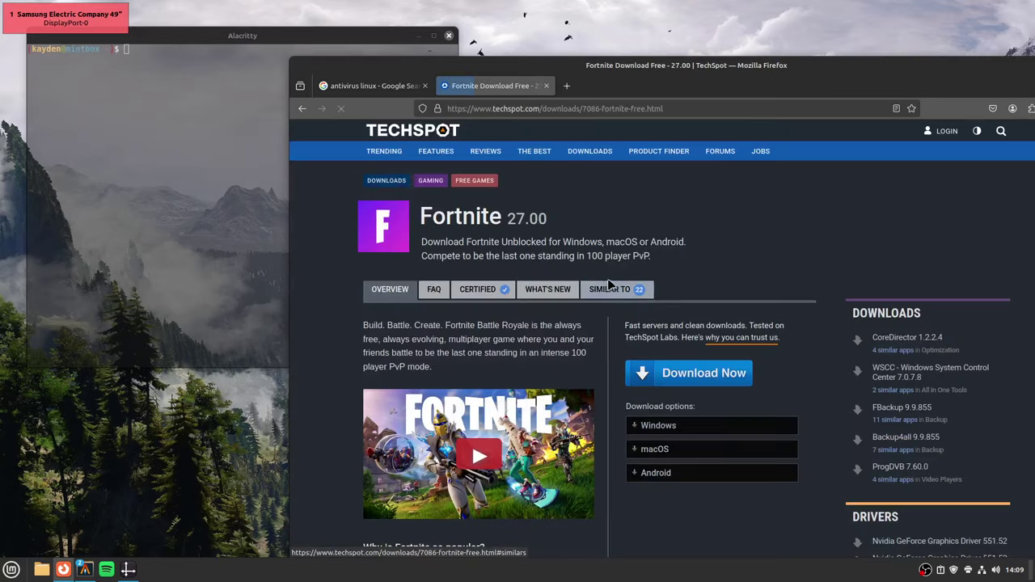
- Examine the download options and supported systems on TechSpot's Fortnite page and return to the search results
scroll(608, 284, "down", 1)
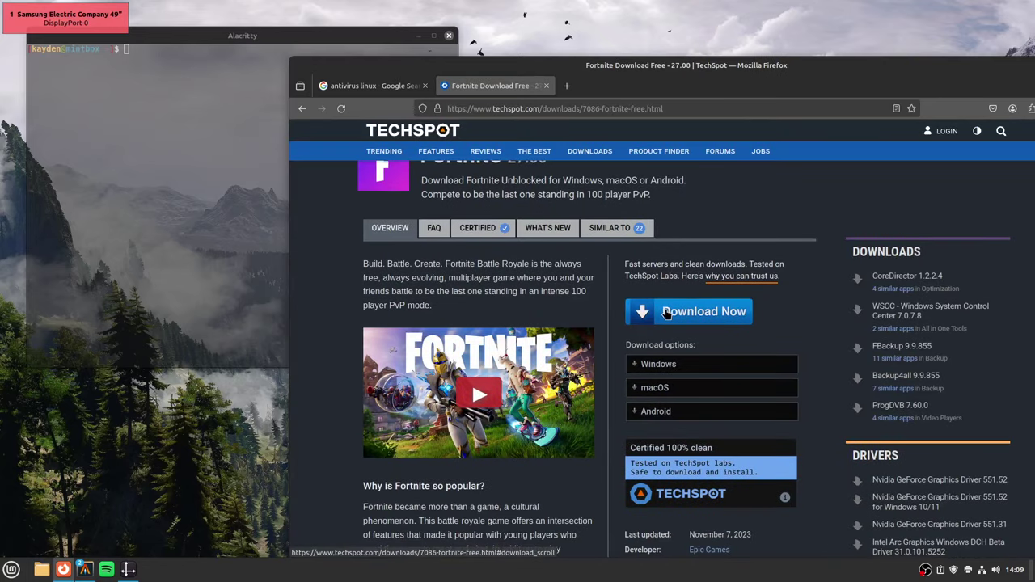
scroll(667, 307, "down", 5)
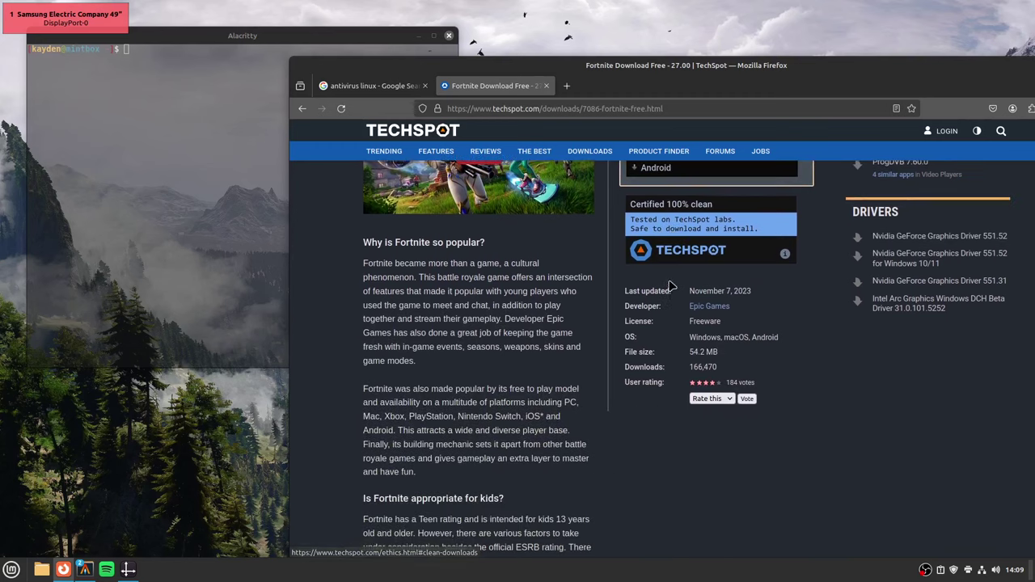
scroll(668, 284, "up", 3)
scroll(668, 284, "down", 4)
scroll(851, 243, "up", 6)
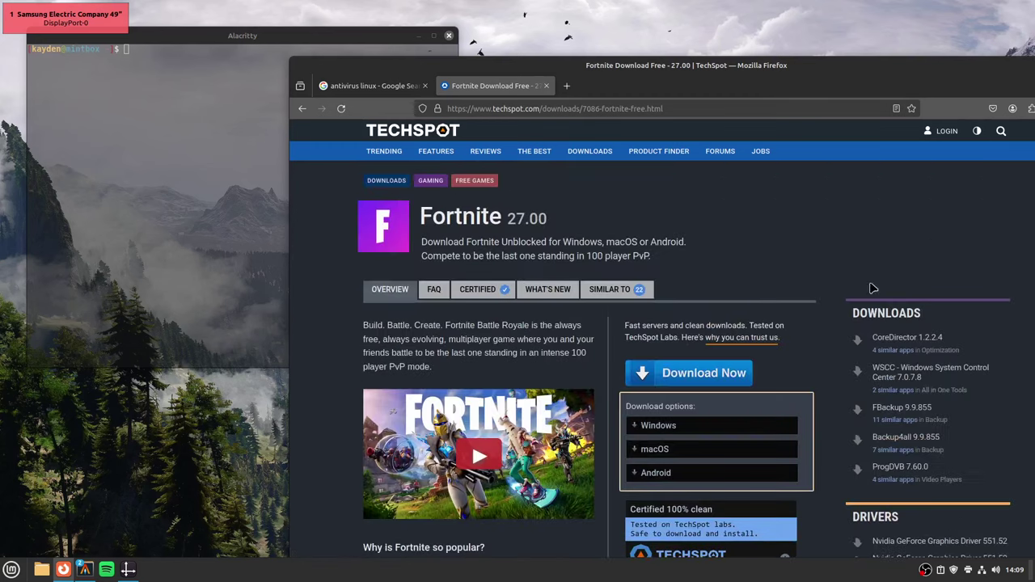
scroll(872, 288, "down", 15)
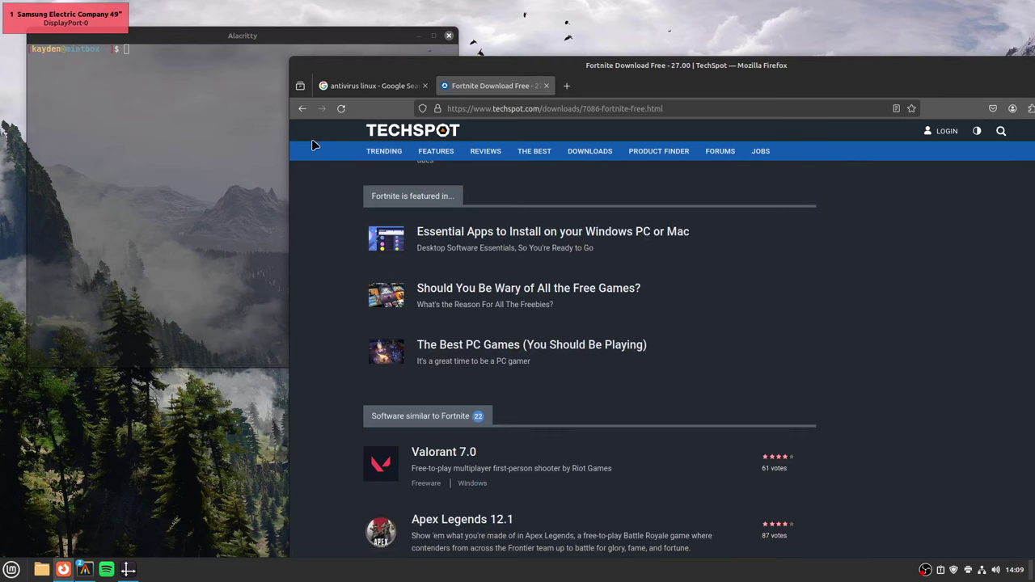
left_click(301, 109)
scroll(456, 243, "down", 2)
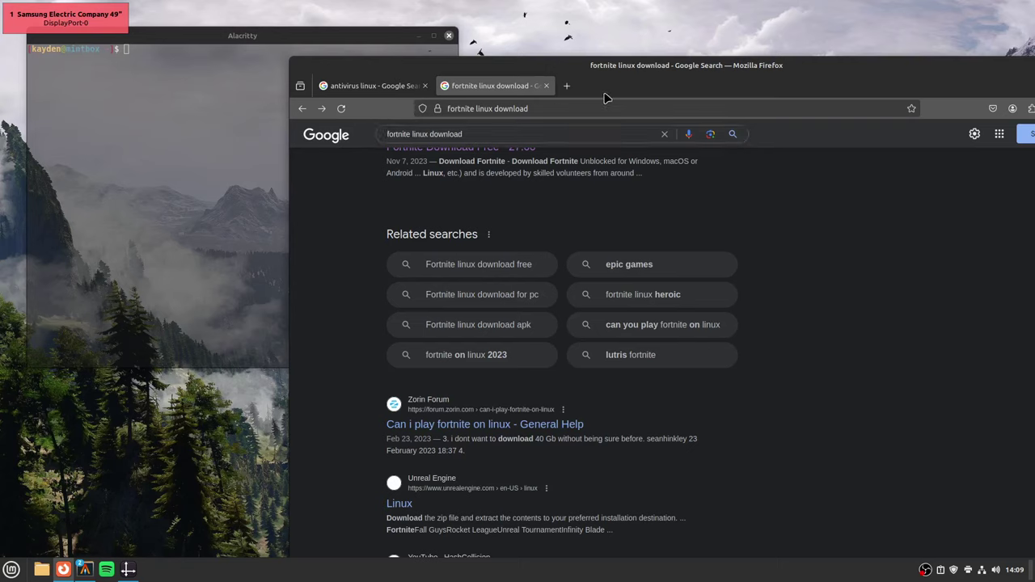
left_click(149, 204)
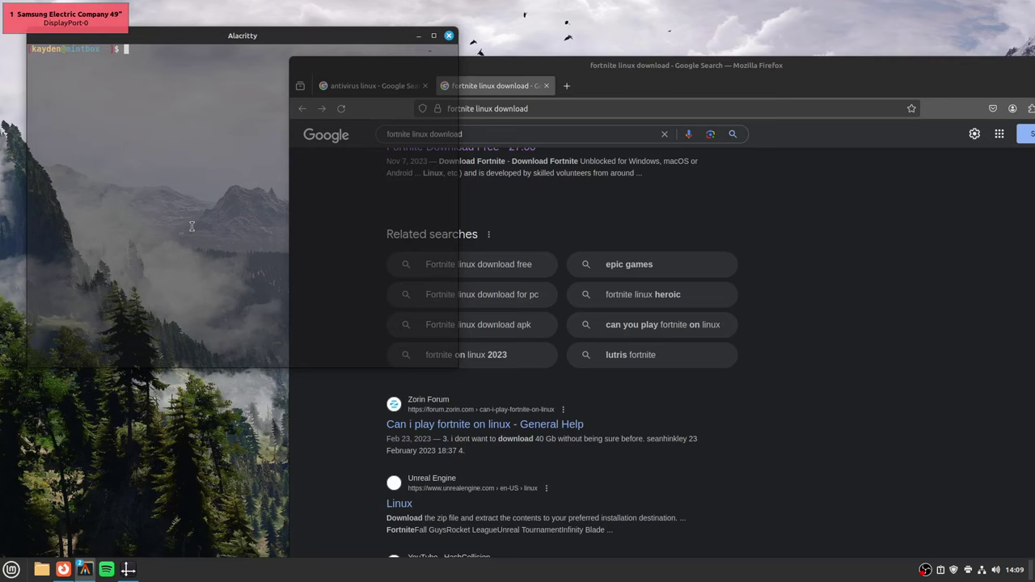
type("vim")
key("Return")
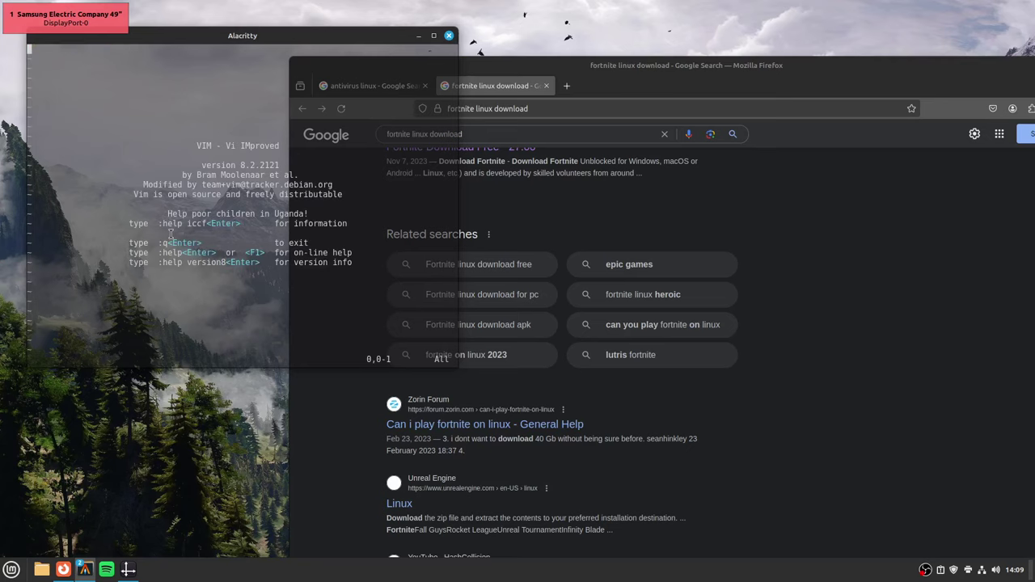
type(":q")
key("Return")
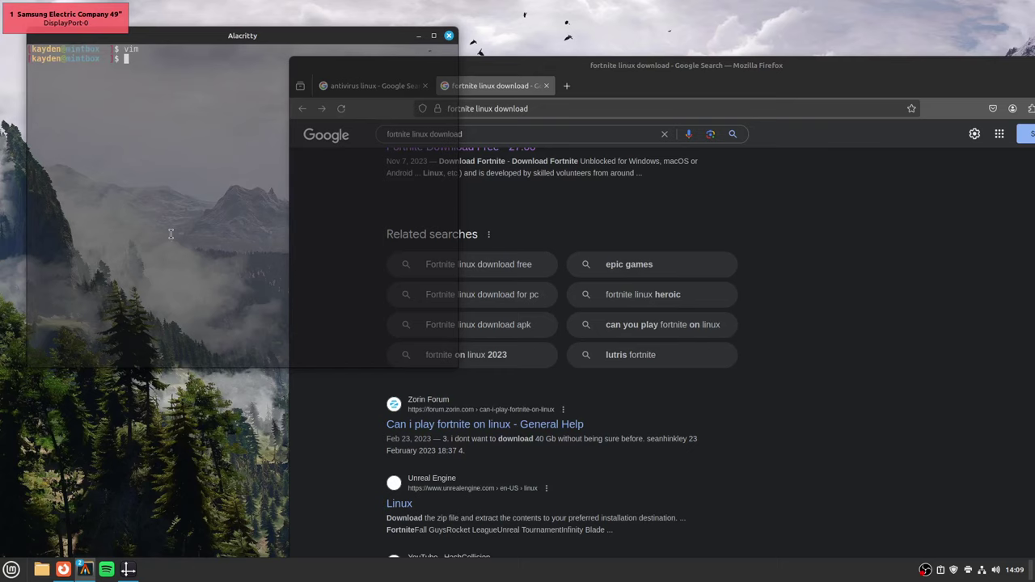
- Try starting a virus.sh script with "#!" in Vim from the terminal, undo the text and quit without saving
type("vim virus.sh")
key("Return")
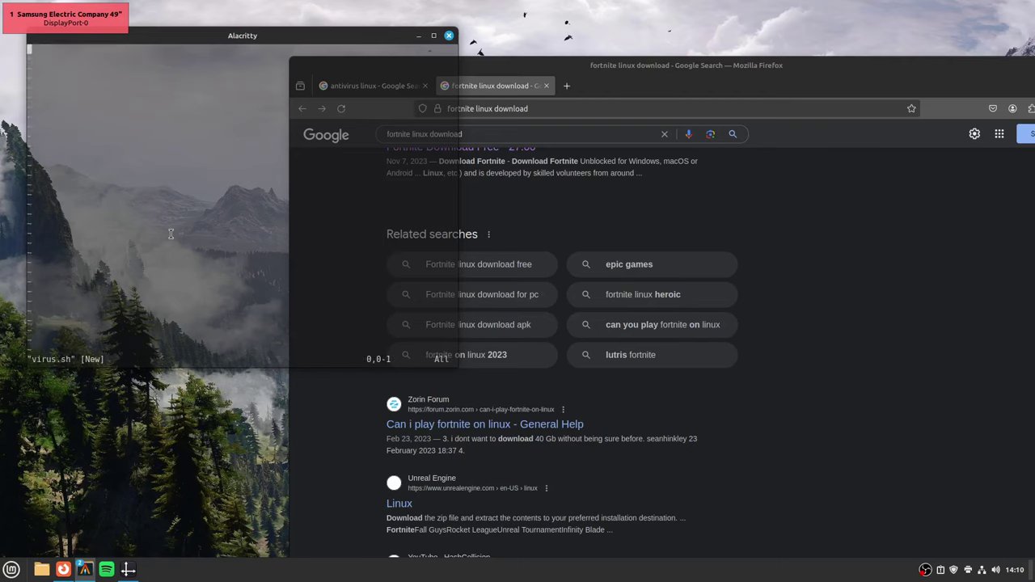
type("o#!")
key("Escape")
key("u")
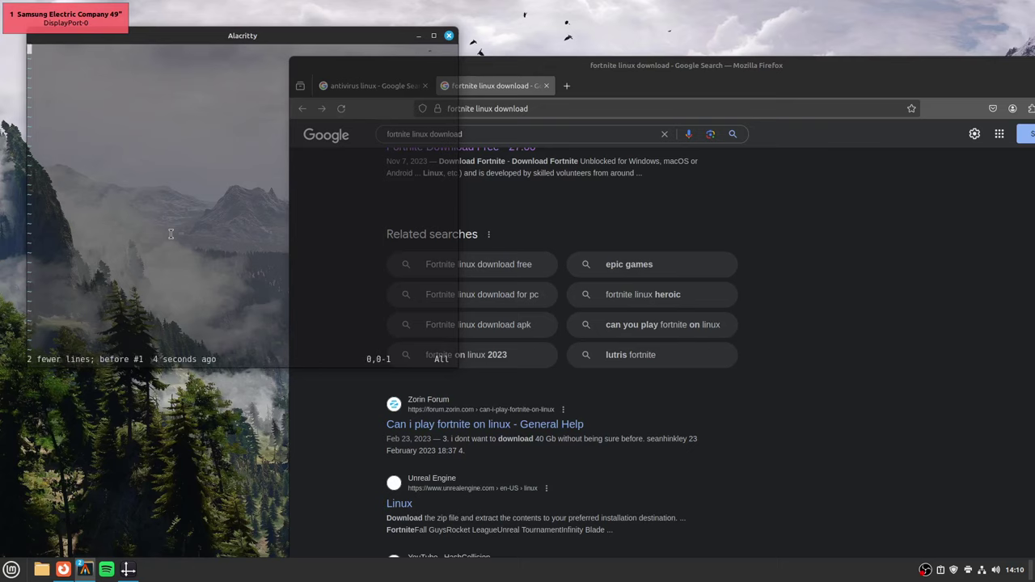
type(":q")
key("Return")
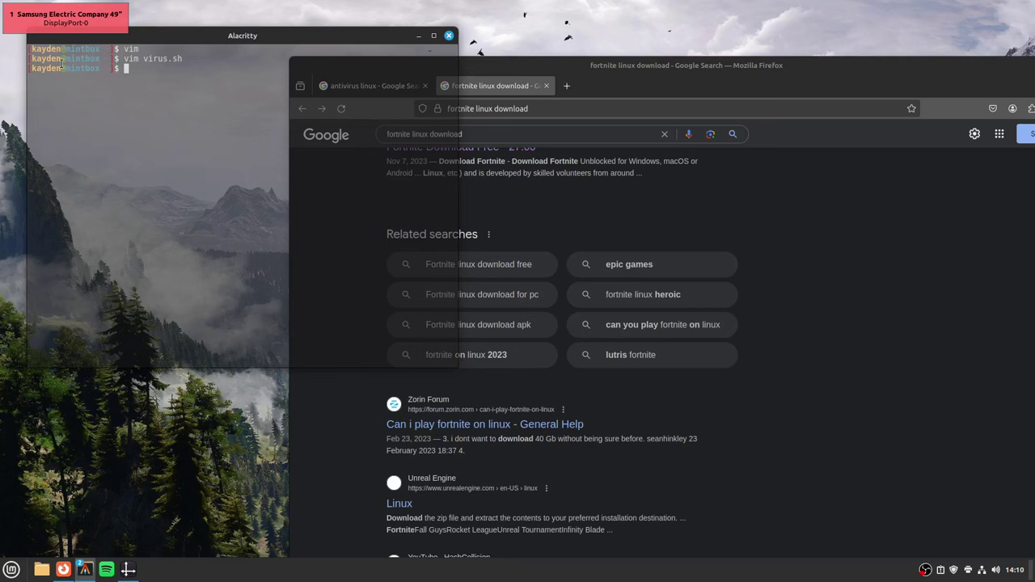
- Go back to the first Fortnite search result in Firefox, highlight the Lutris entry's text and clear the selection
left_click(655, 218)
scroll(719, 214, "up", 10)
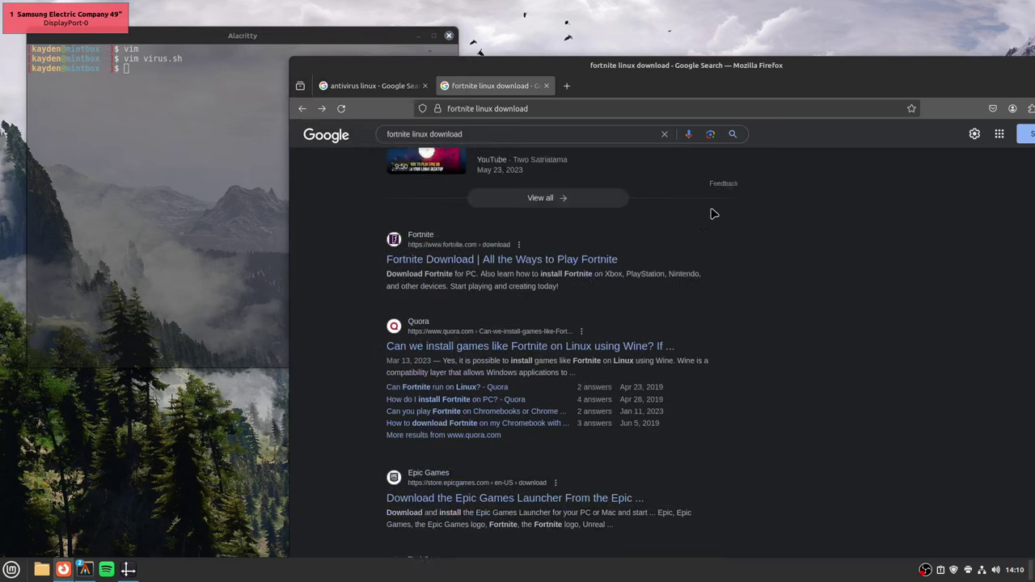
scroll(702, 206, "up", 10)
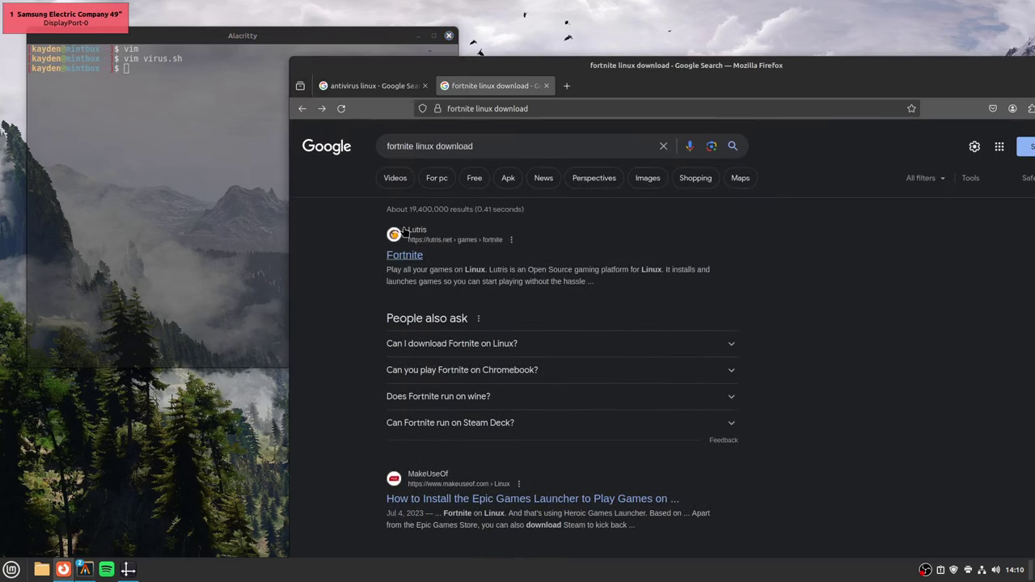
left_click_drag(386, 247, 534, 335)
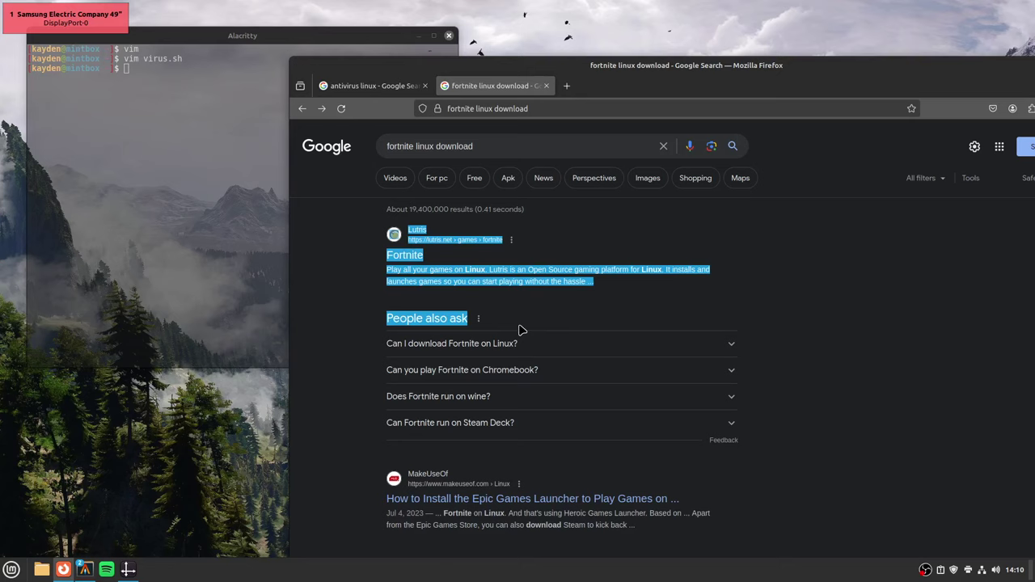
left_click(517, 330)
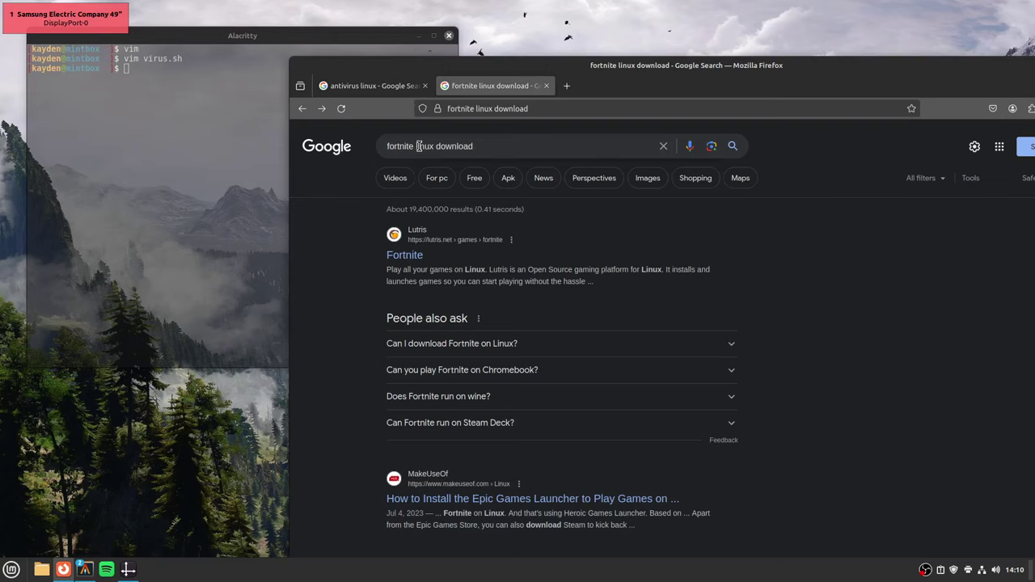
- Close the Firefox tab with the "fortnite linux download" search
left_click(139, 147)
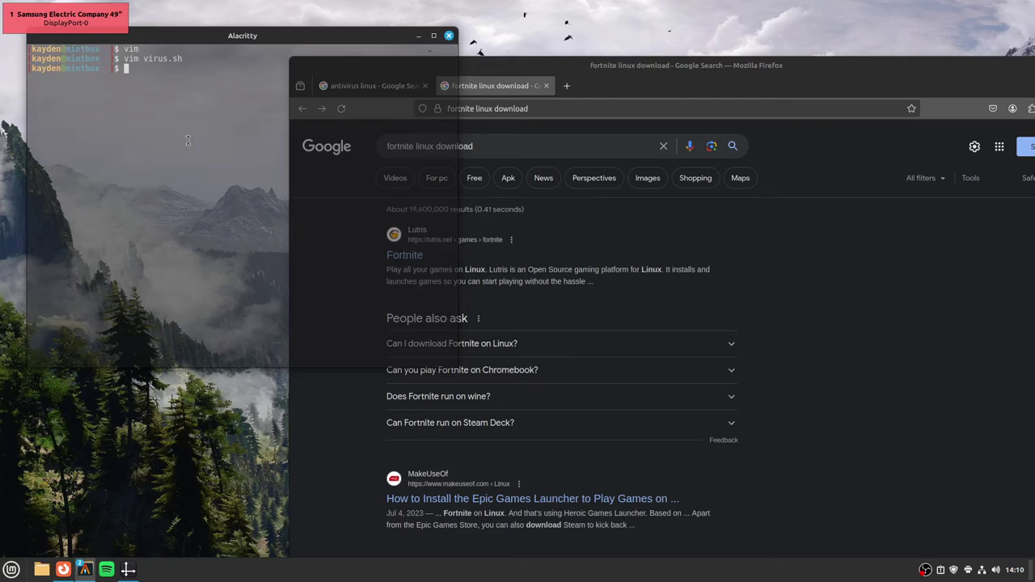
left_click(578, 95)
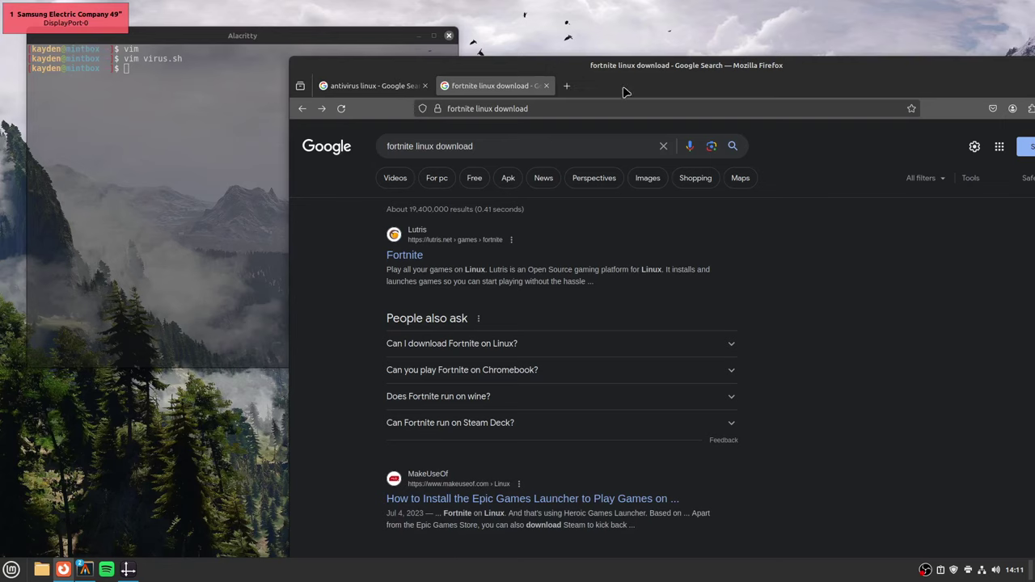
left_click(545, 86)
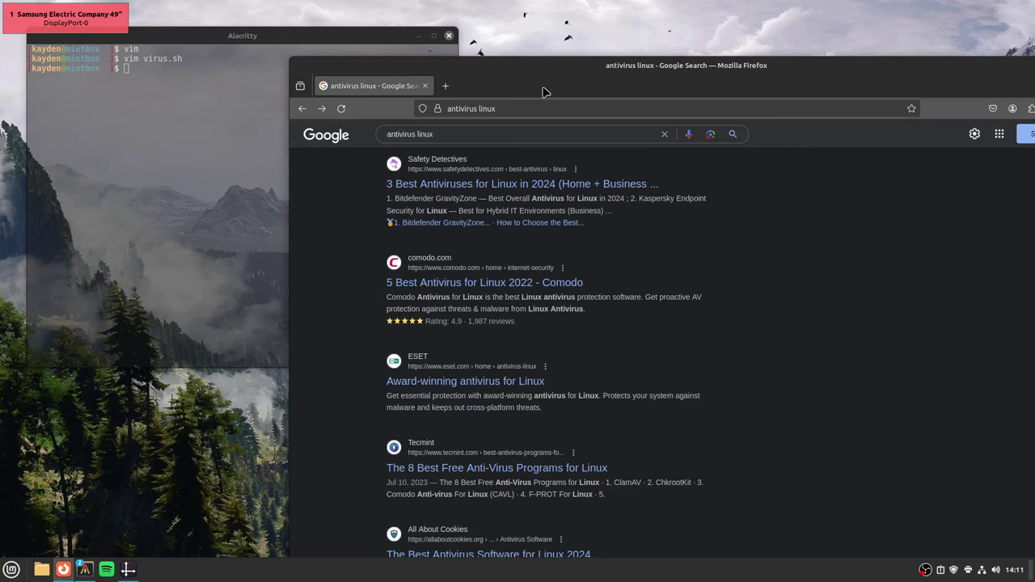
- Open Tecmint's article on the 8 best free antivirus programs for Linux and follow its ClamAV link to the download page
left_click(476, 462)
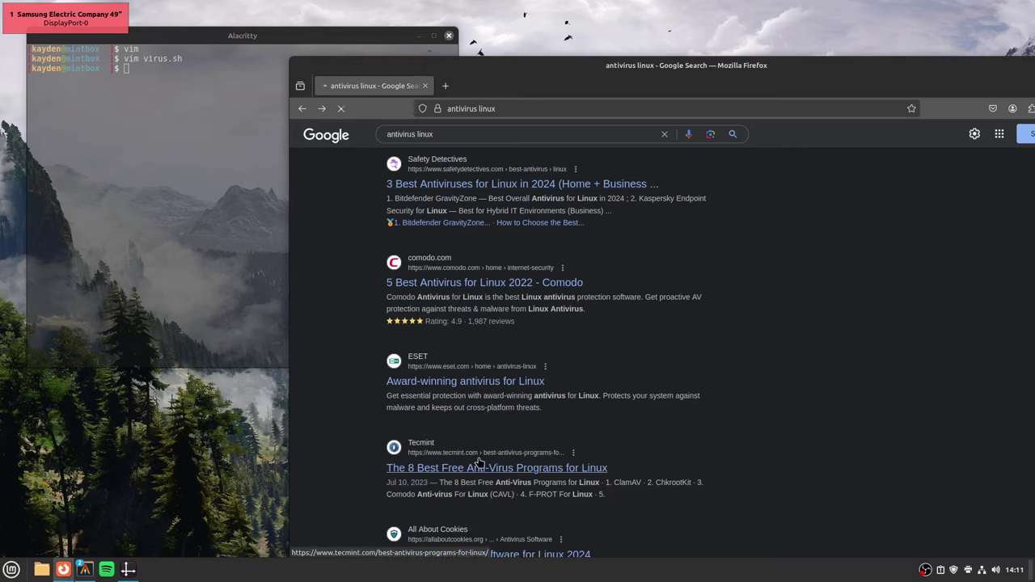
scroll(433, 449, "down", 3)
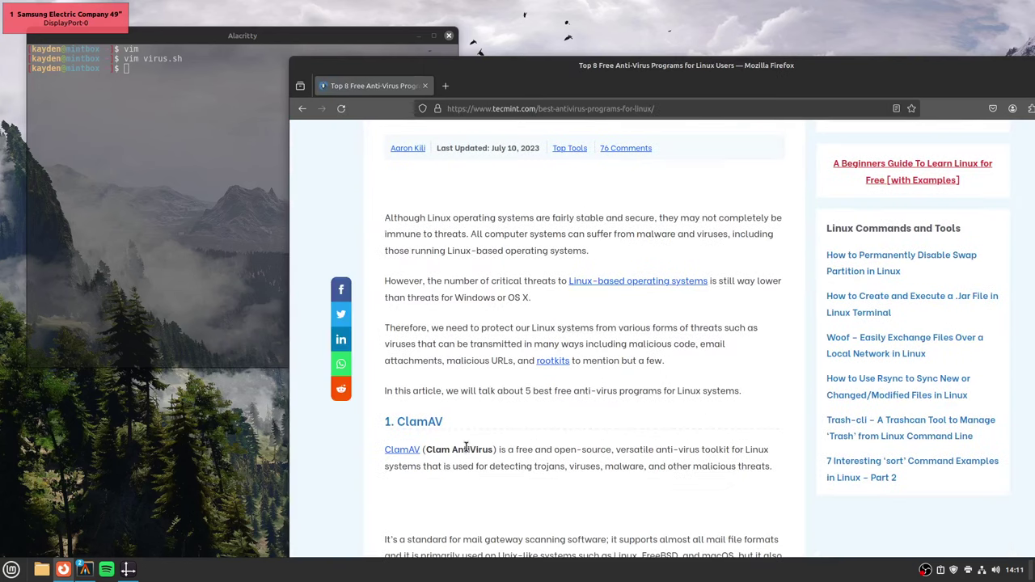
left_click(404, 451)
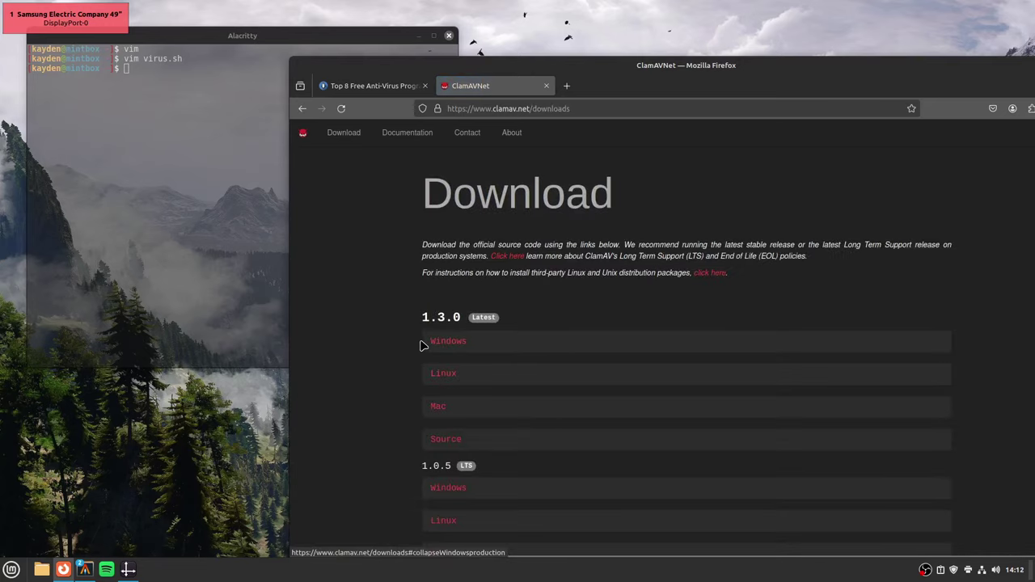
- Expand the Source, Mac, Linux and Windows file lists for version 1.3.0 on the ClamAV download page
left_click_drag(420, 345, 533, 271)
left_click(533, 273)
scroll(493, 362, "down", 4)
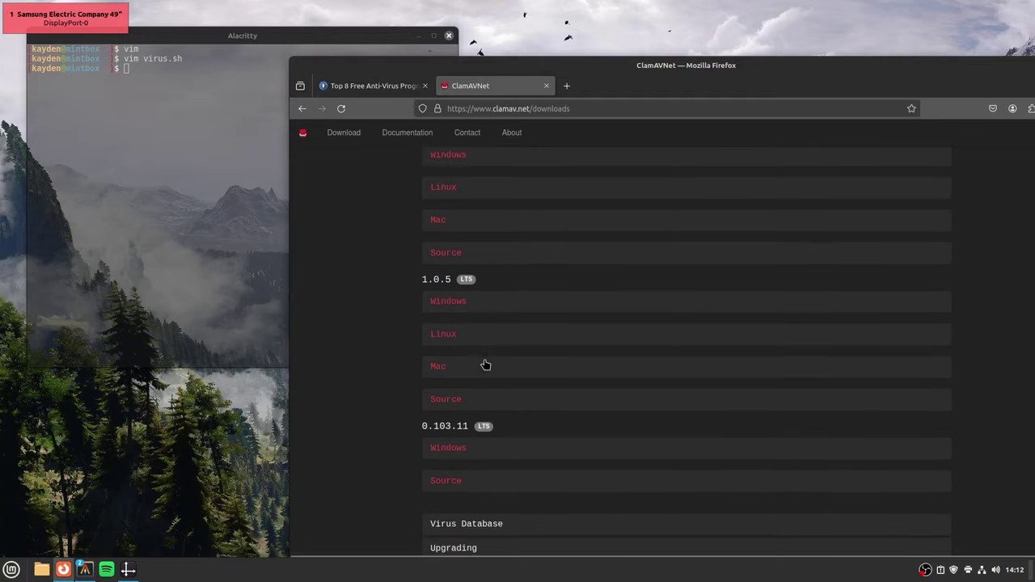
scroll(485, 366, "down", 6)
scroll(482, 365, "up", 10)
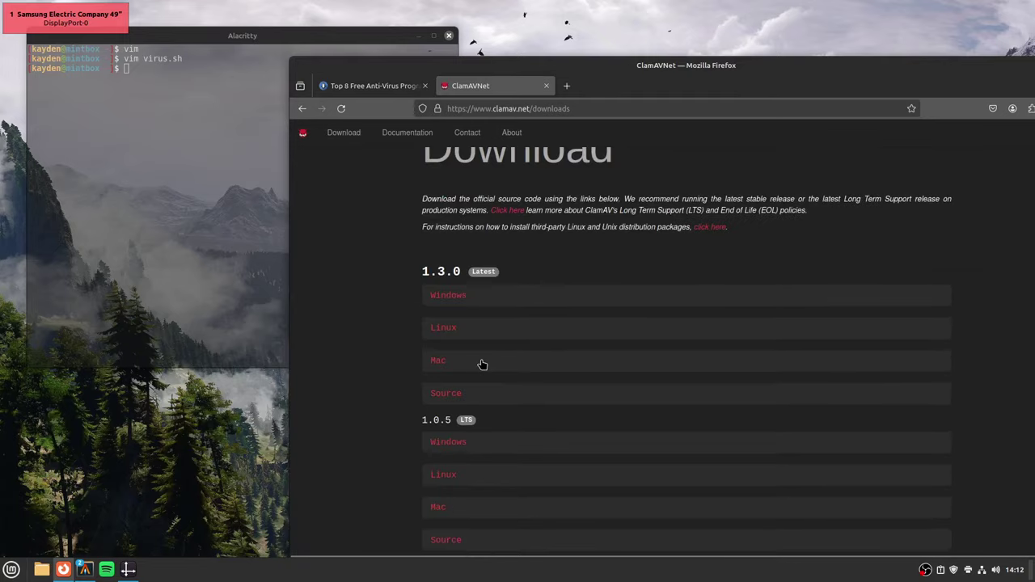
left_click(447, 394)
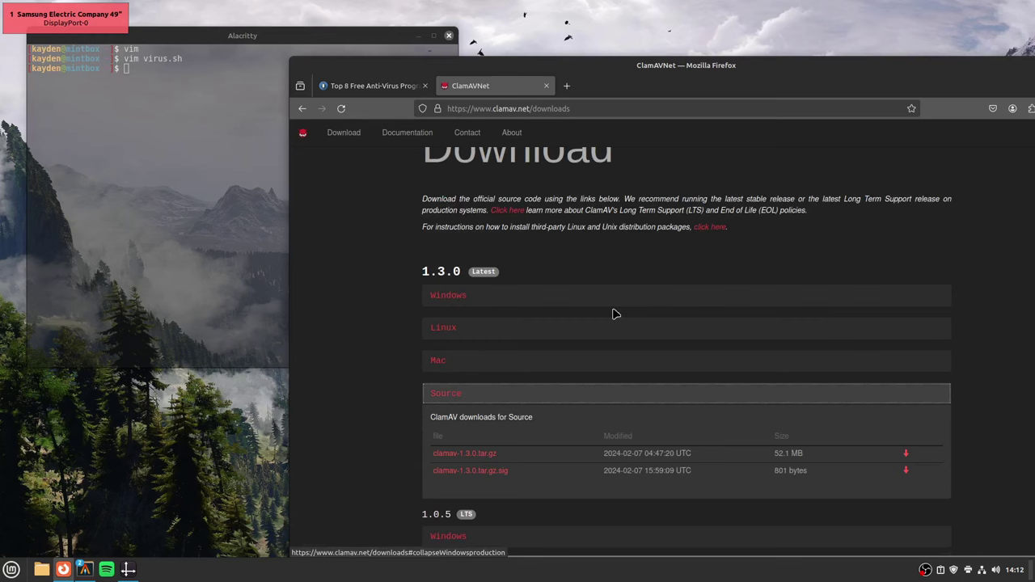
left_click(440, 366)
left_click(445, 331)
left_click(447, 296)
- Examine the Windows and Linux packages offered for ClamAV 1.3.0 and return to the ClamAV home page
scroll(503, 393, "down", 3)
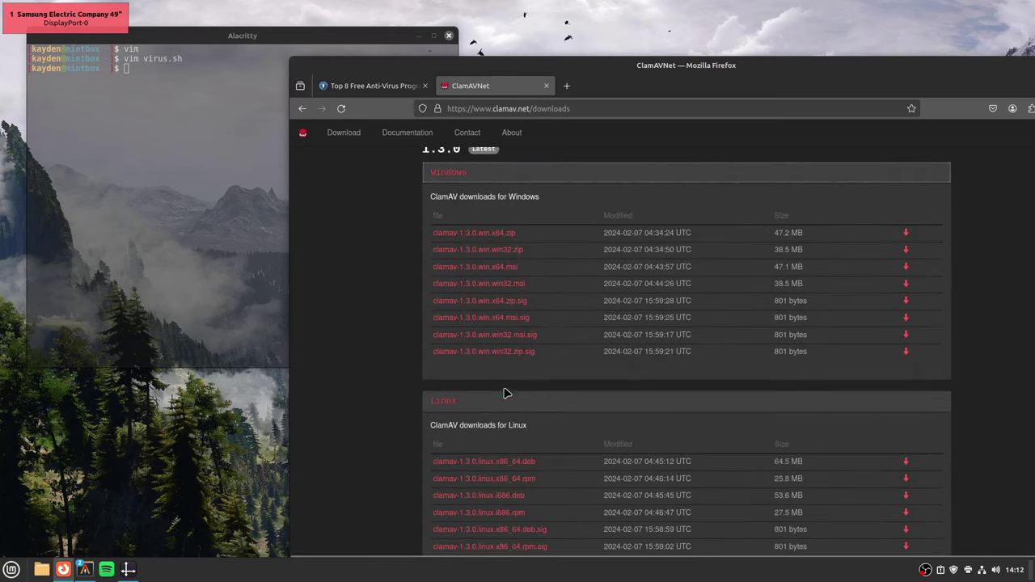
scroll(504, 393, "down", 3)
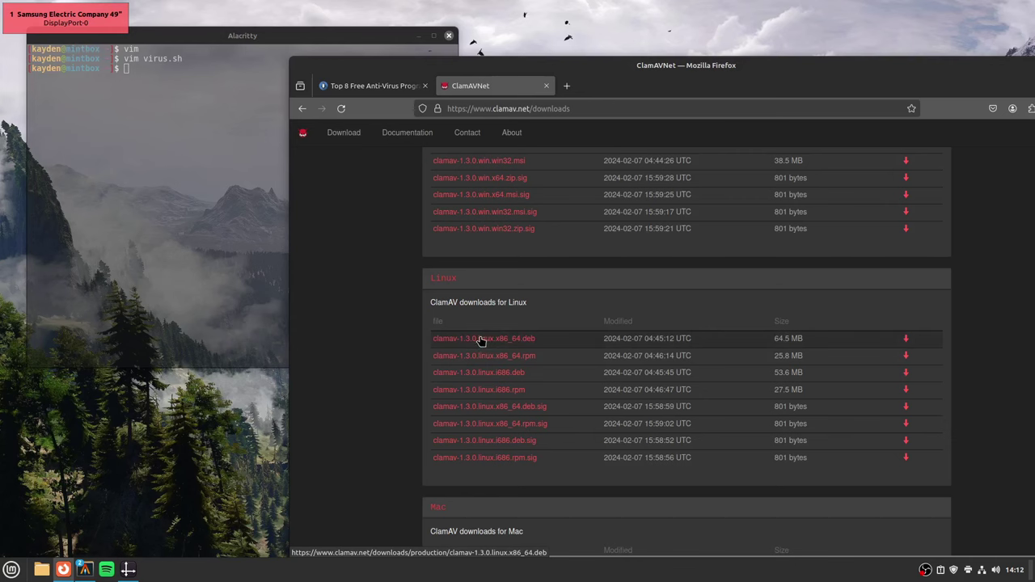
scroll(380, 307, "up", 10)
left_click(302, 108)
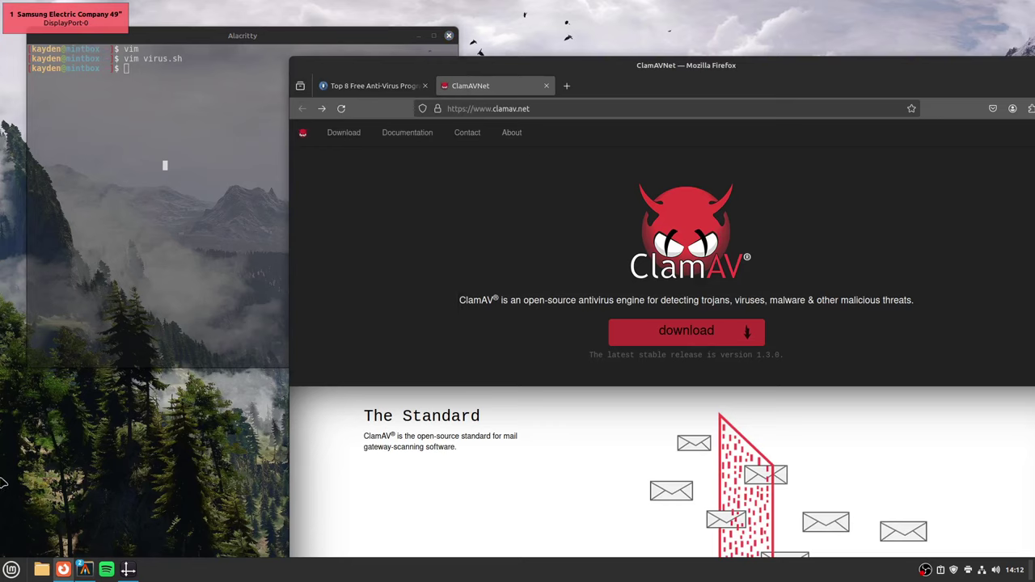
- Detach the ClamAV tab into its own window and close both Firefox windows
mouse_move(65, 564)
left_click(245, 83)
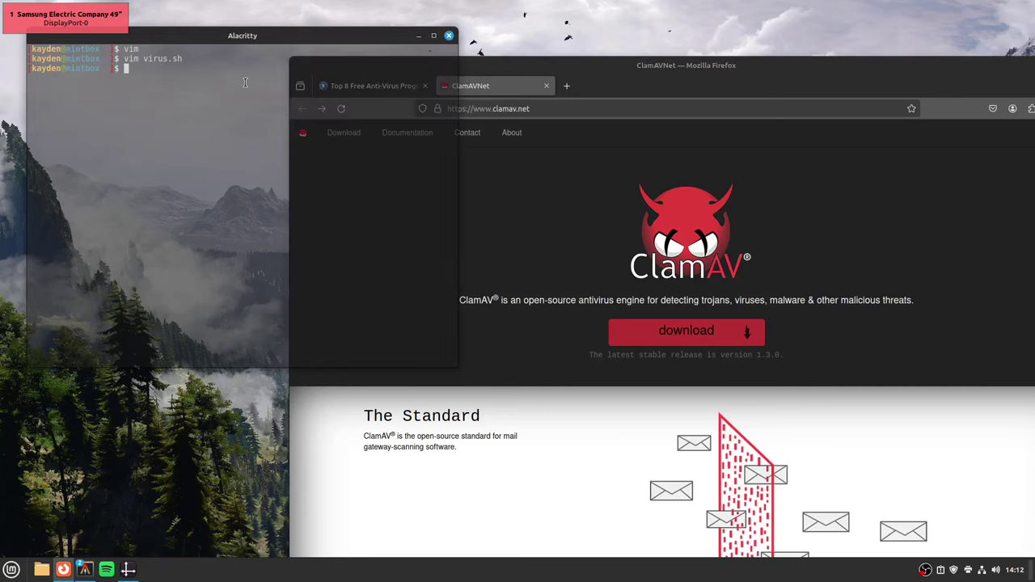
left_click_drag(493, 85, 386, 93)
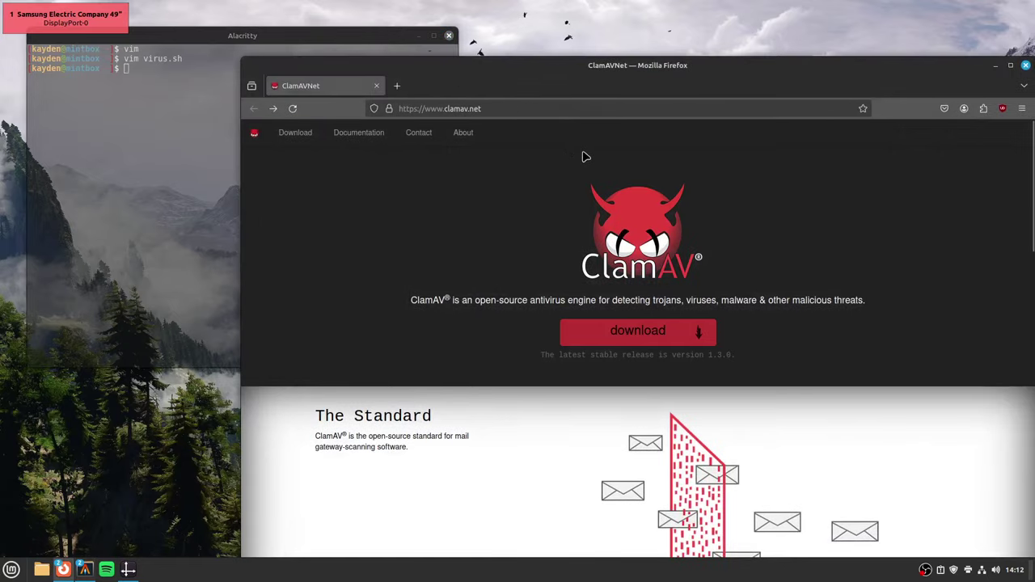
left_click(376, 86)
left_click(435, 85)
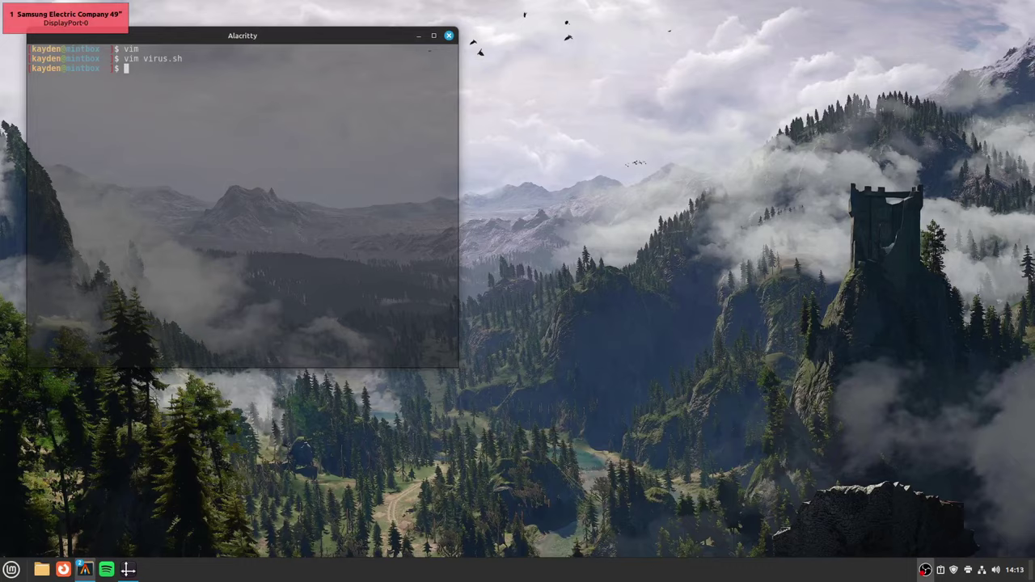
- Bring up the OBS window and move it toward the middle of the desktop
left_click(924, 569)
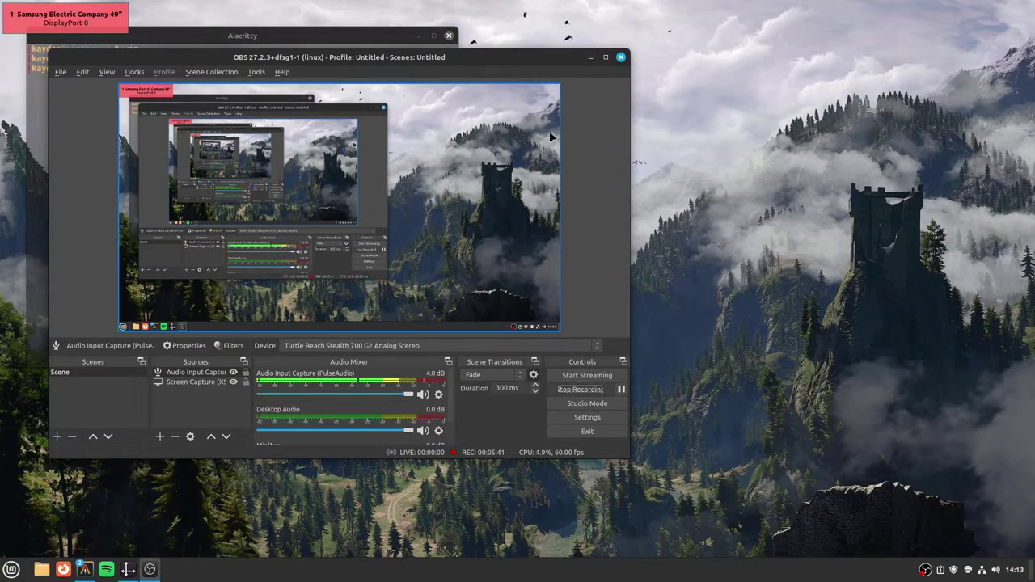
left_click_drag(546, 59, 714, 89)
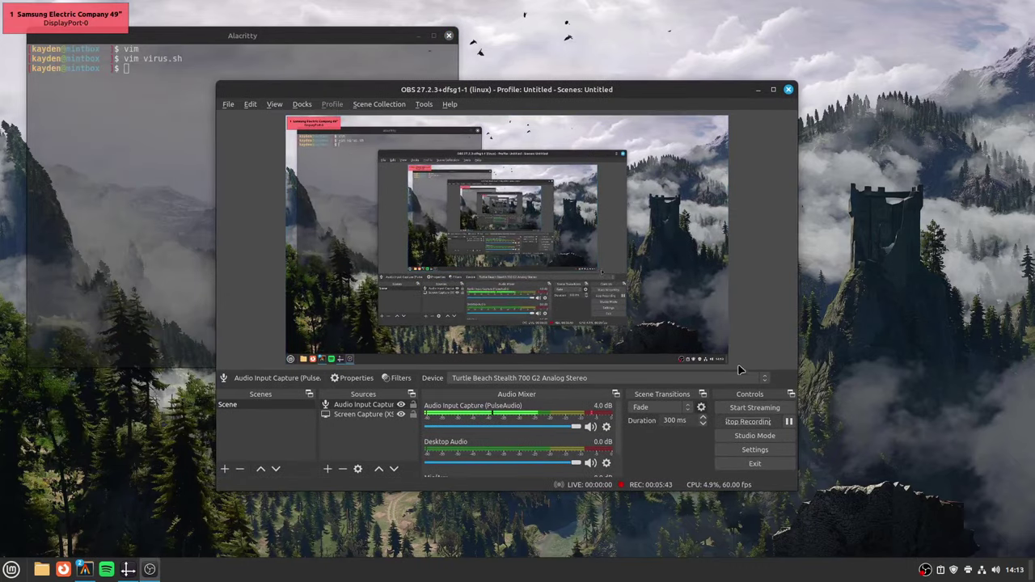